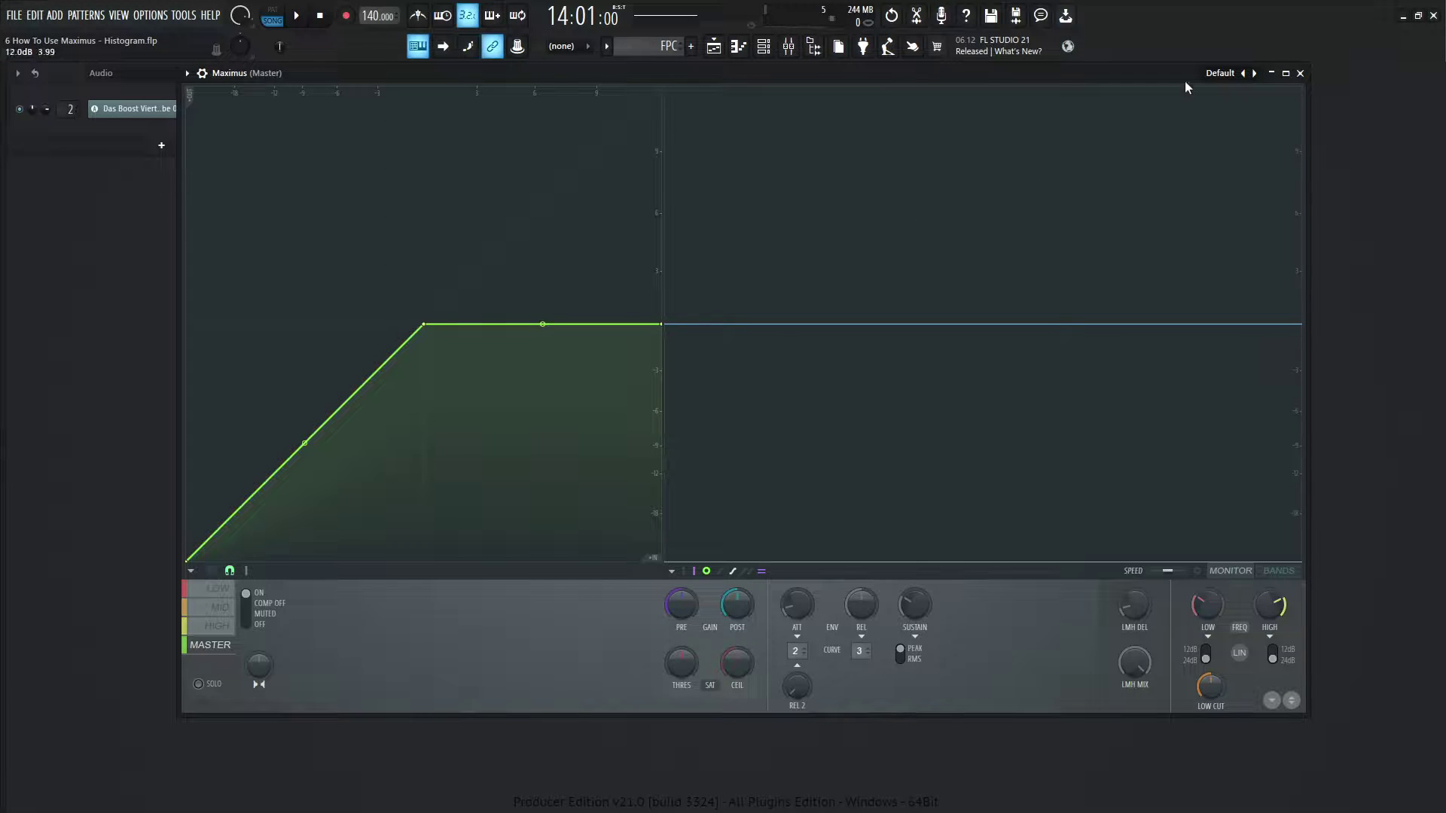
Load the Default preset in Maximus and display the output spectrum over the frequency bands.
click(1220, 73)
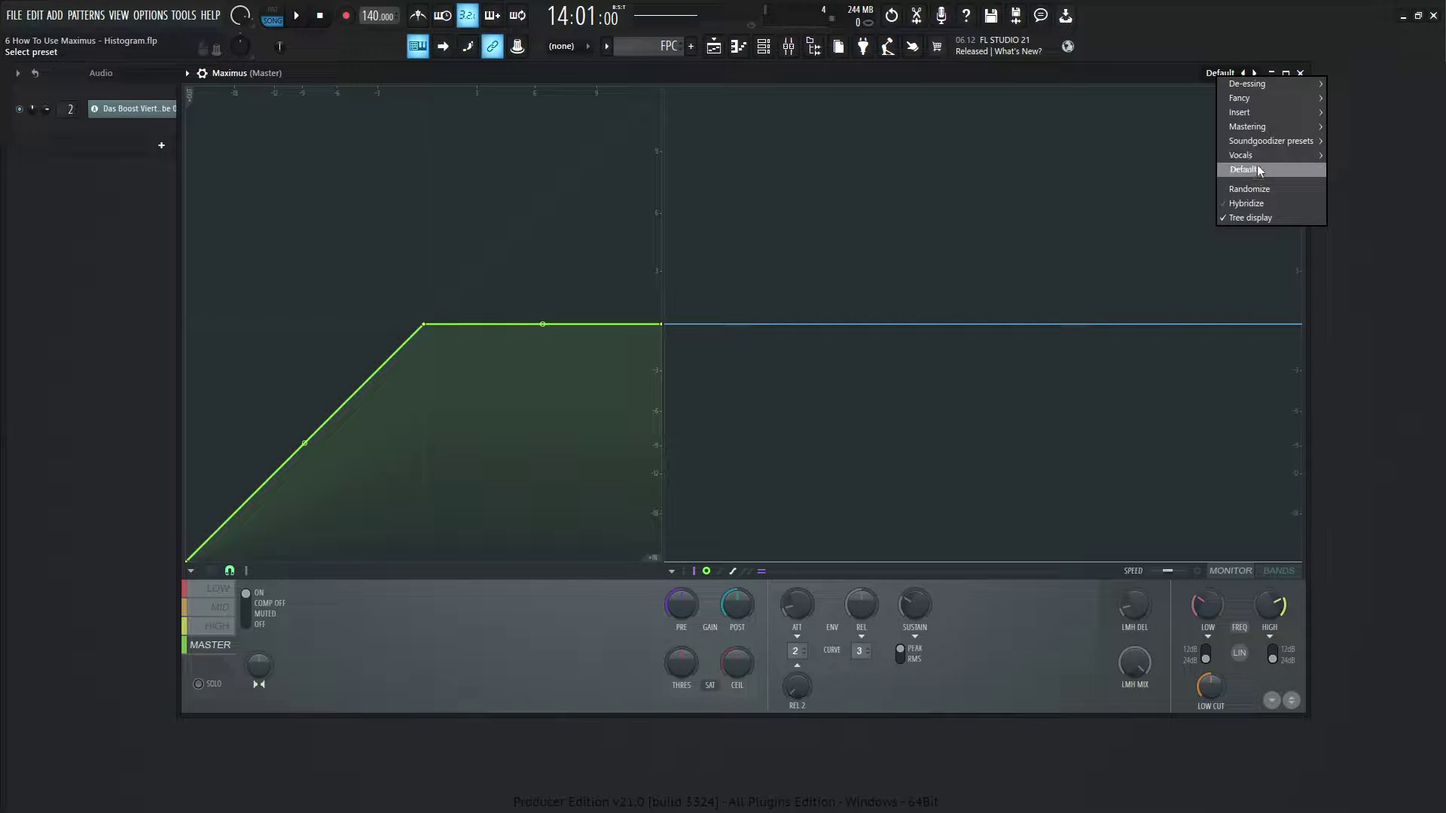
click(1258, 171)
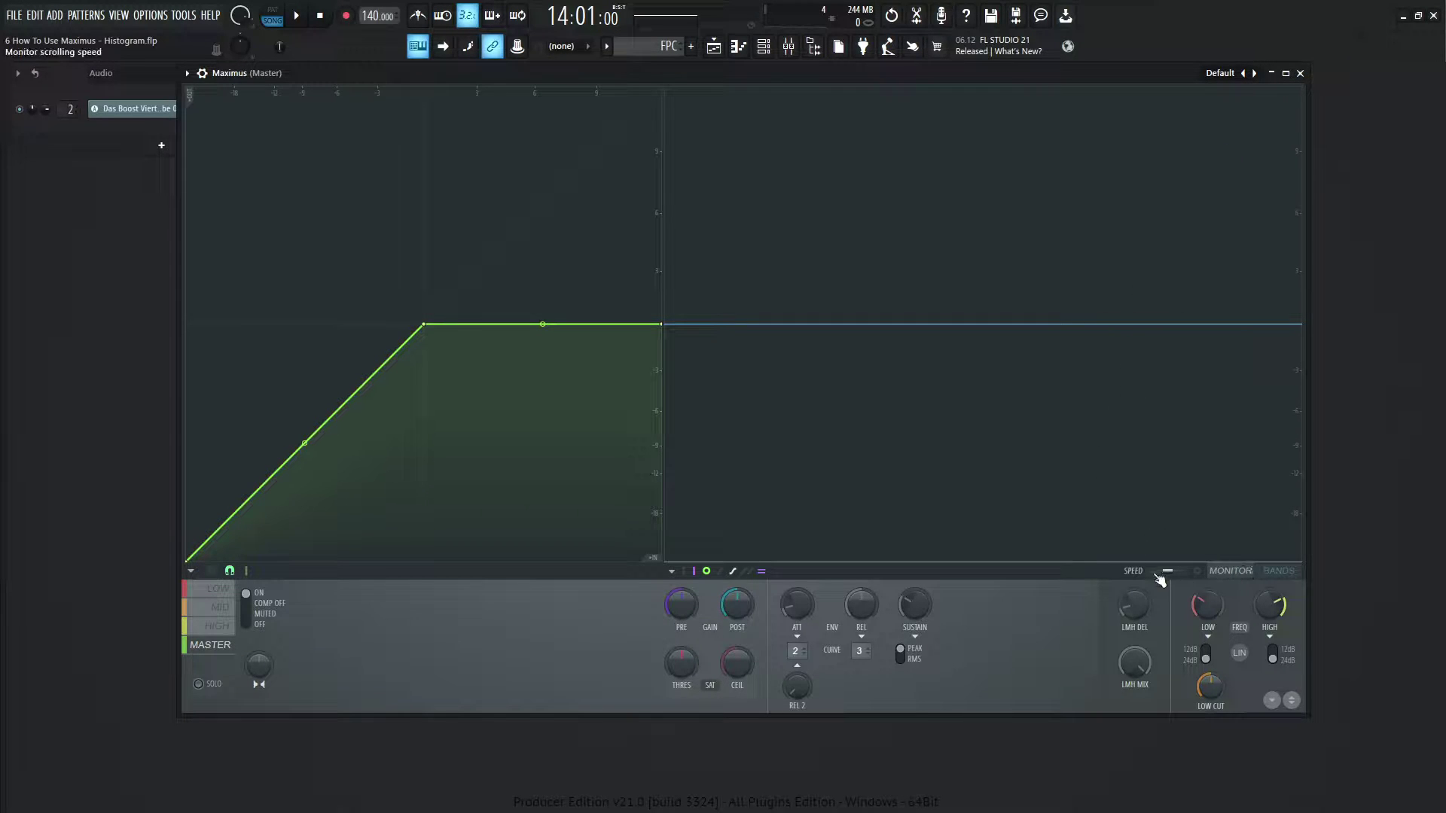
click(1204, 574)
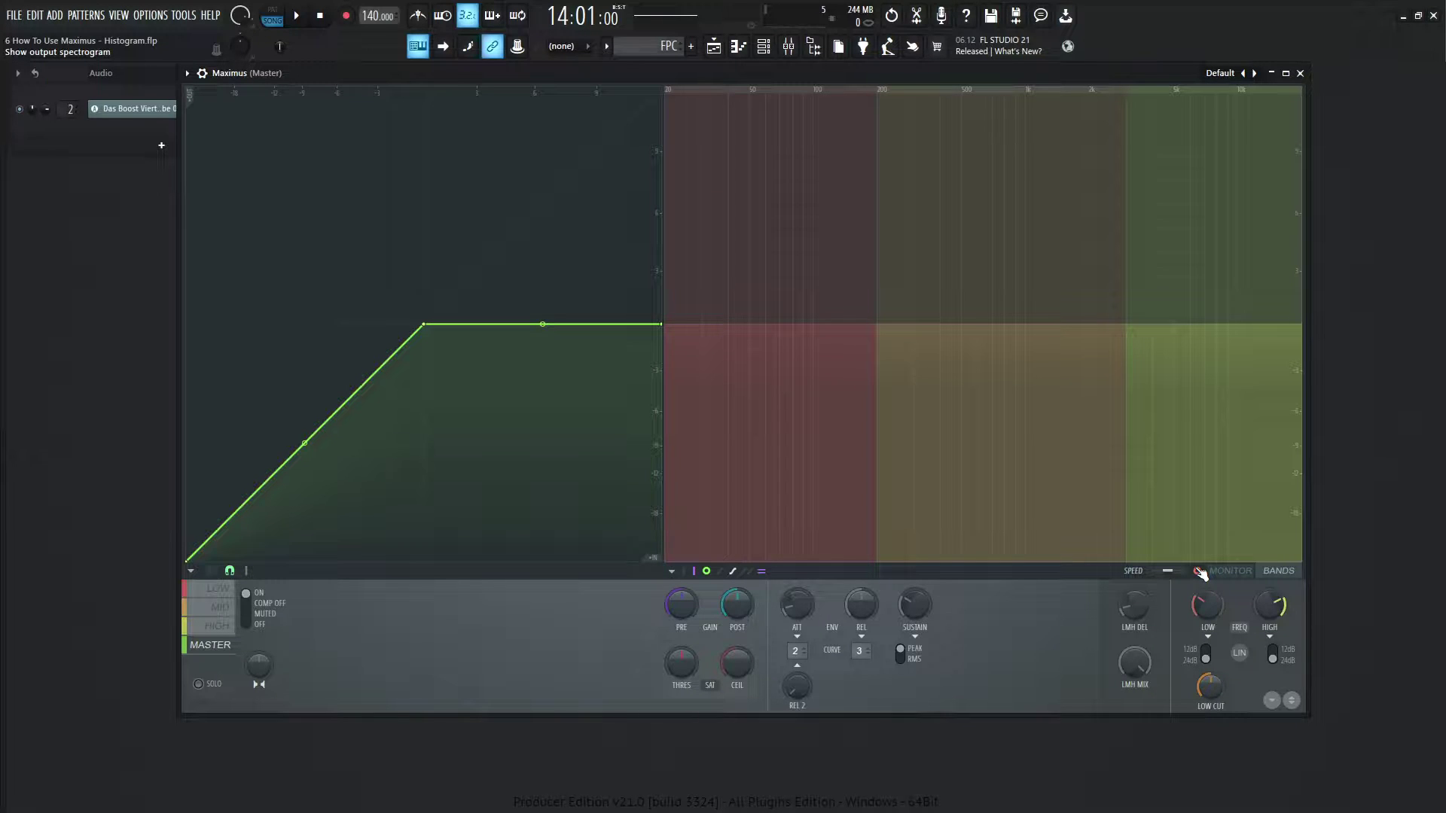
Play the song and briefly view the Master track in the mixer.
key(space)
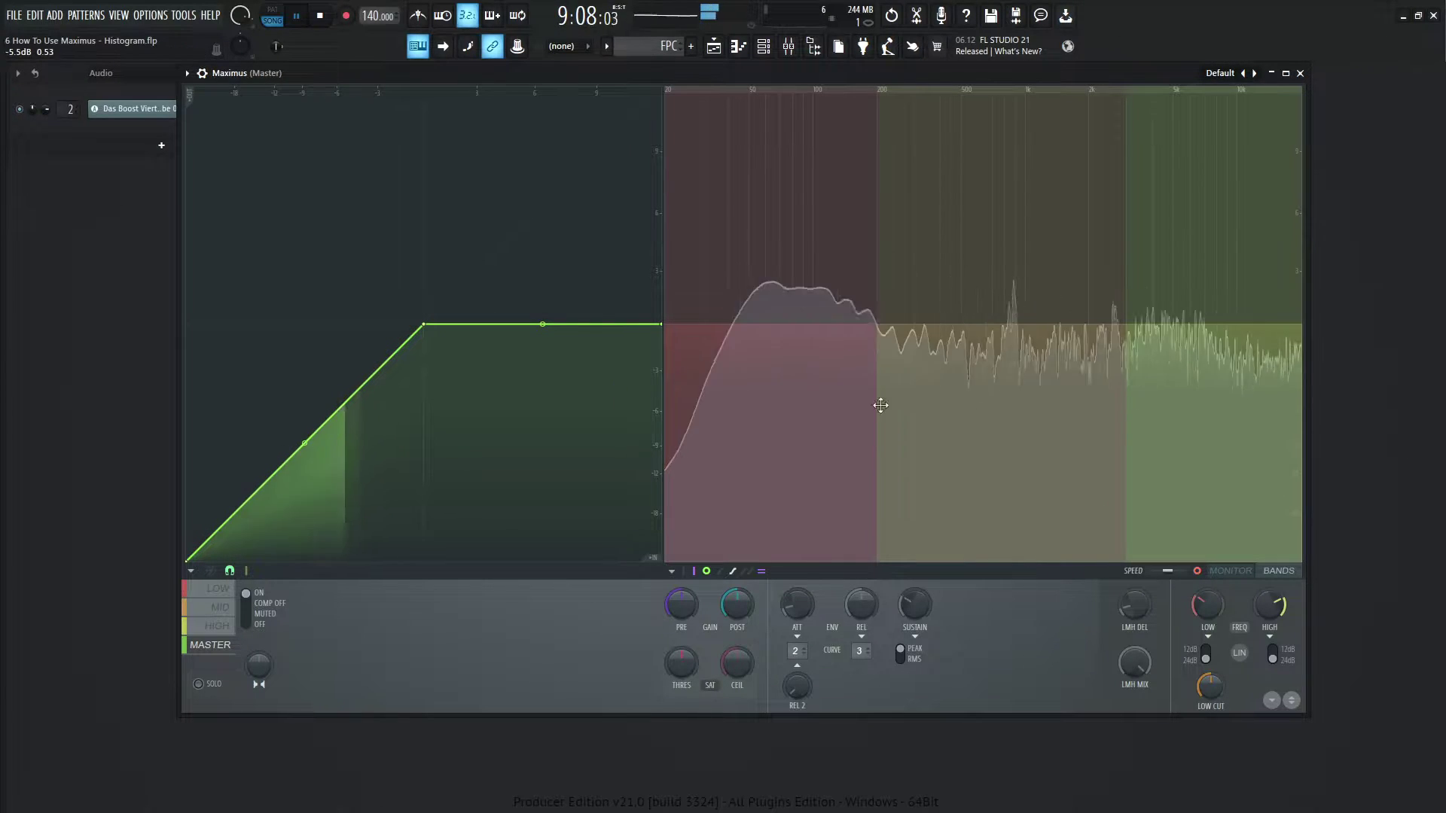
key(F9)
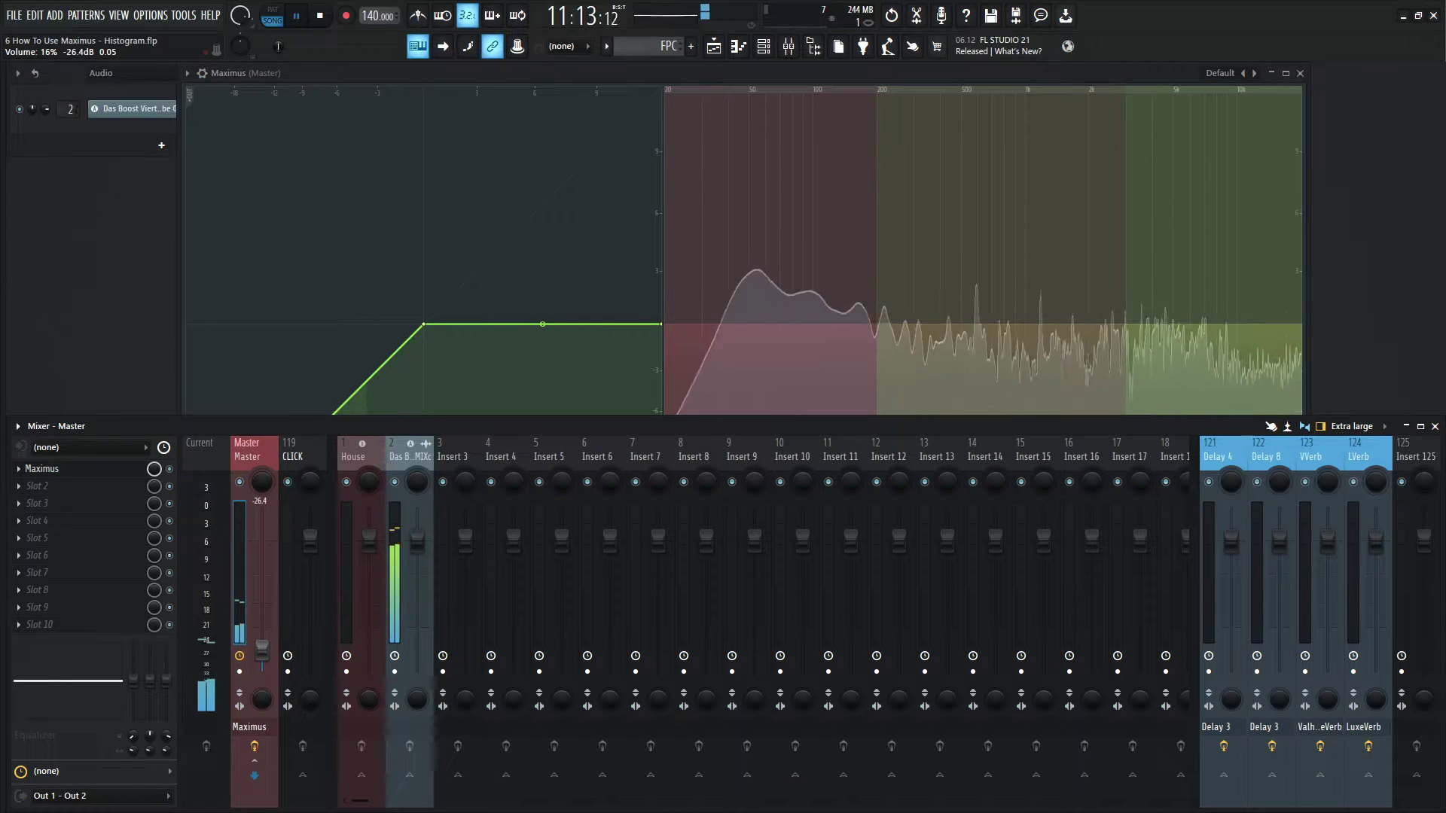
key(F9)
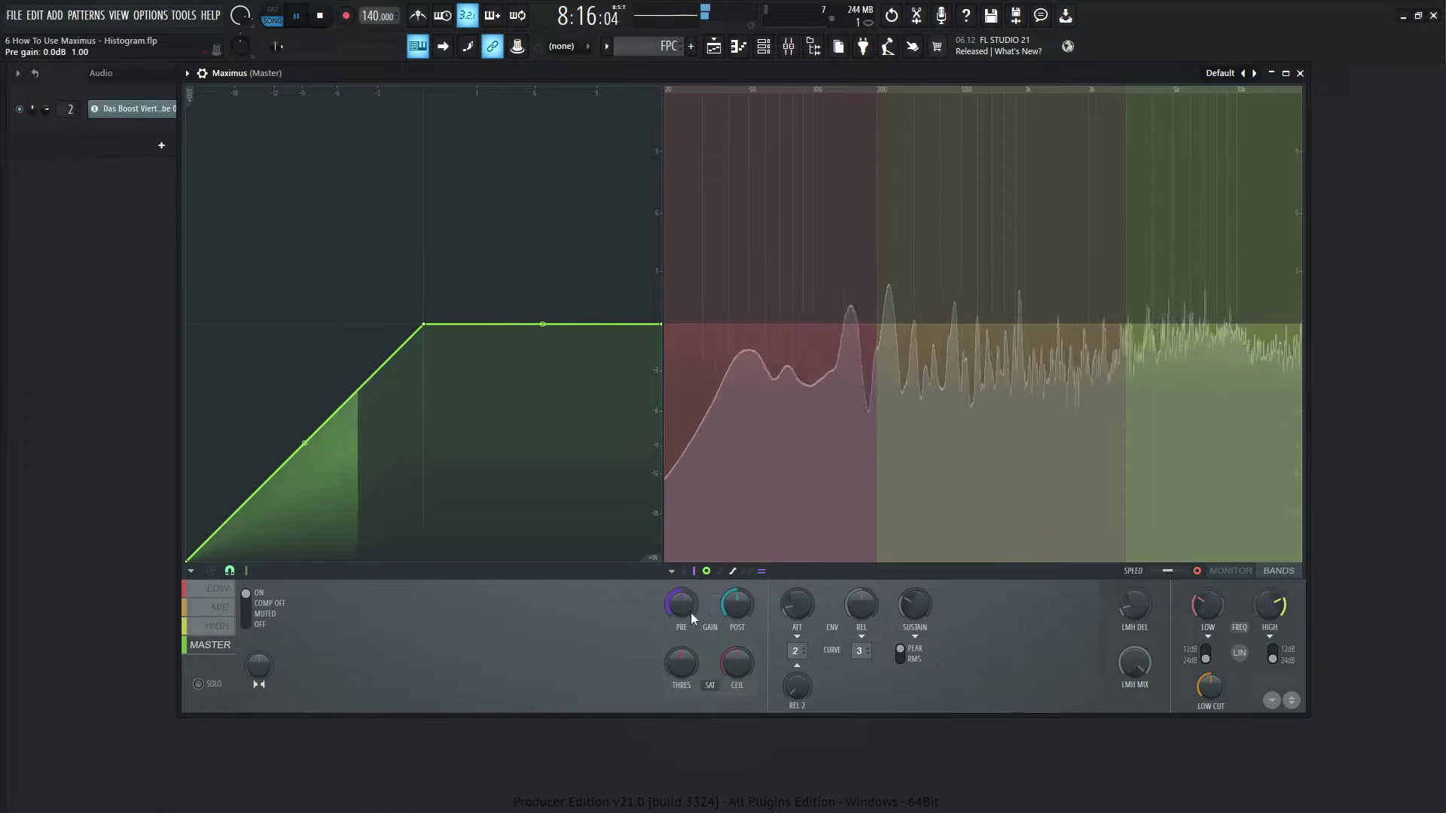
Disable the Maximus histogram and enable it again to compare the band display.
click(674, 572)
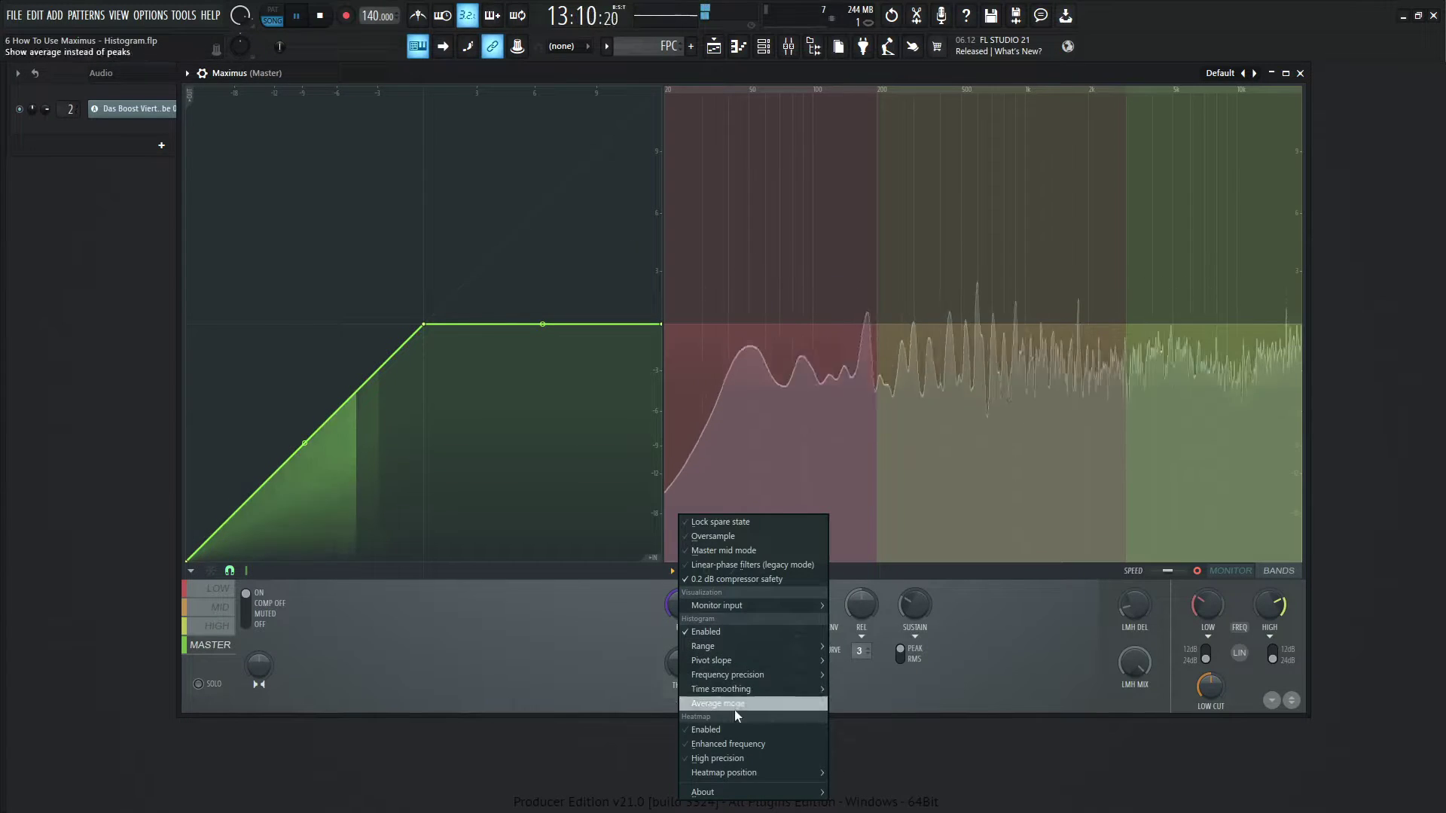
click(729, 631)
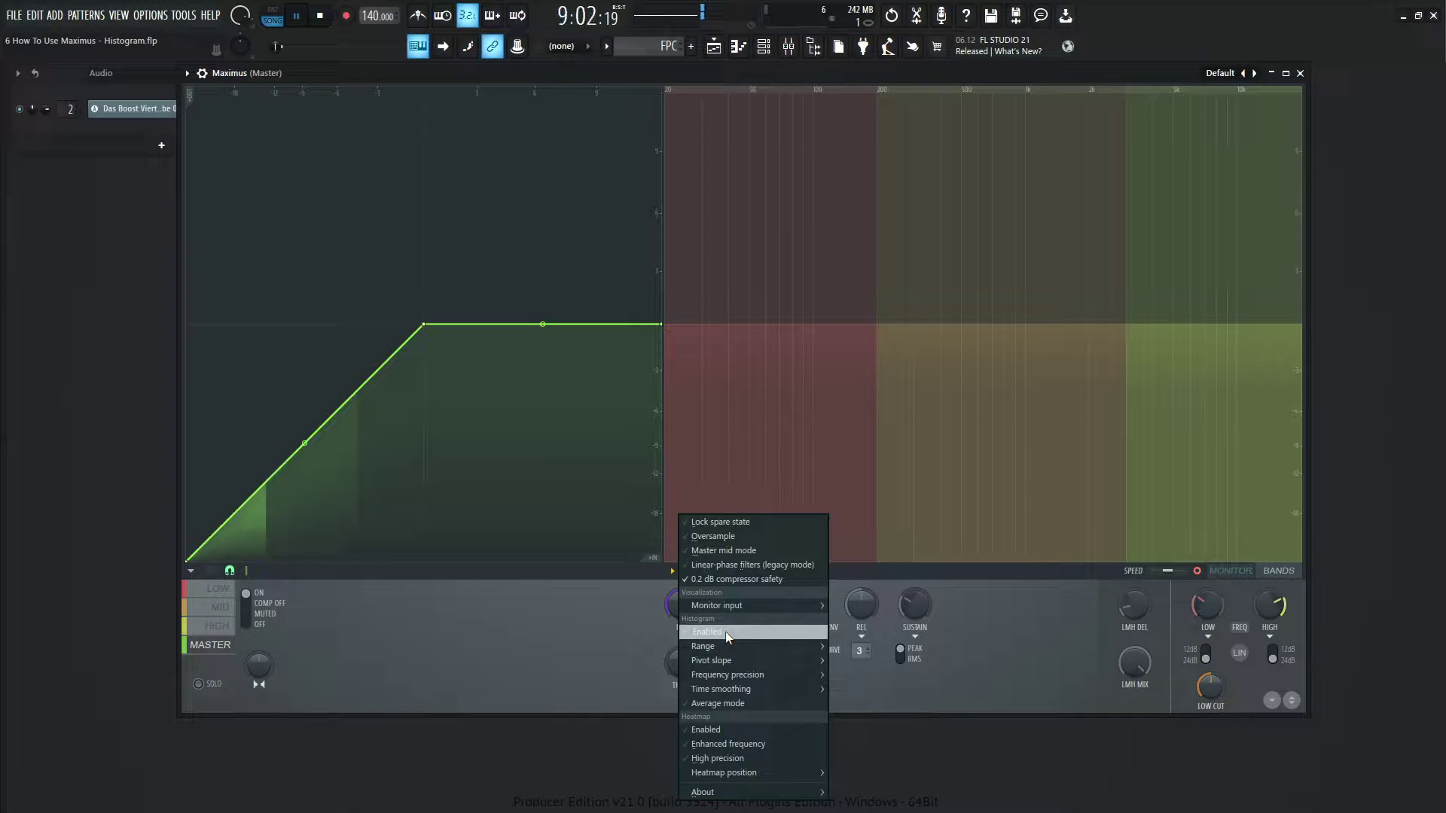
click(725, 631)
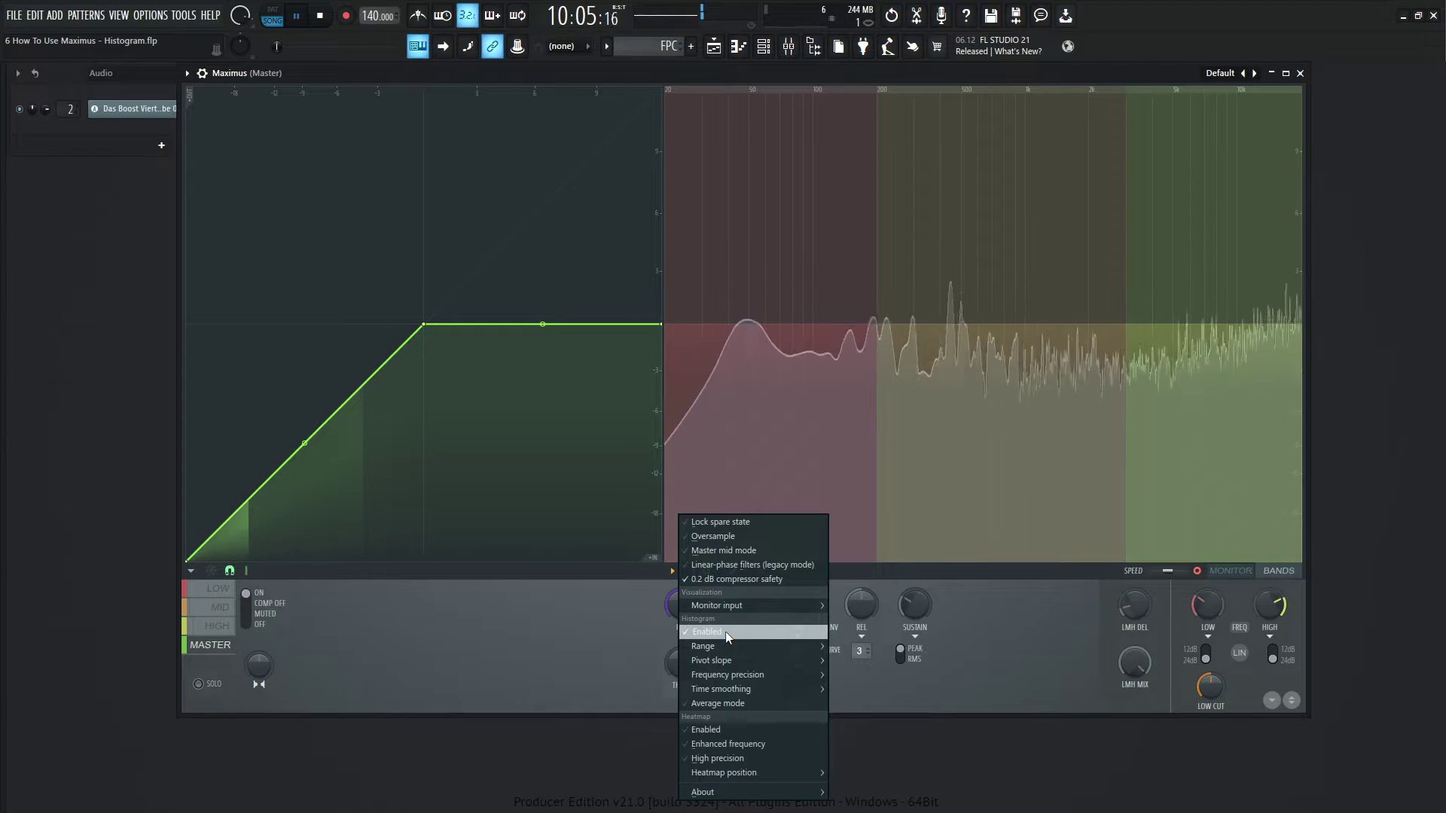
Try the histogram range at -60dB and -120dB, and return it to -90dB.
mouse_move(727, 646)
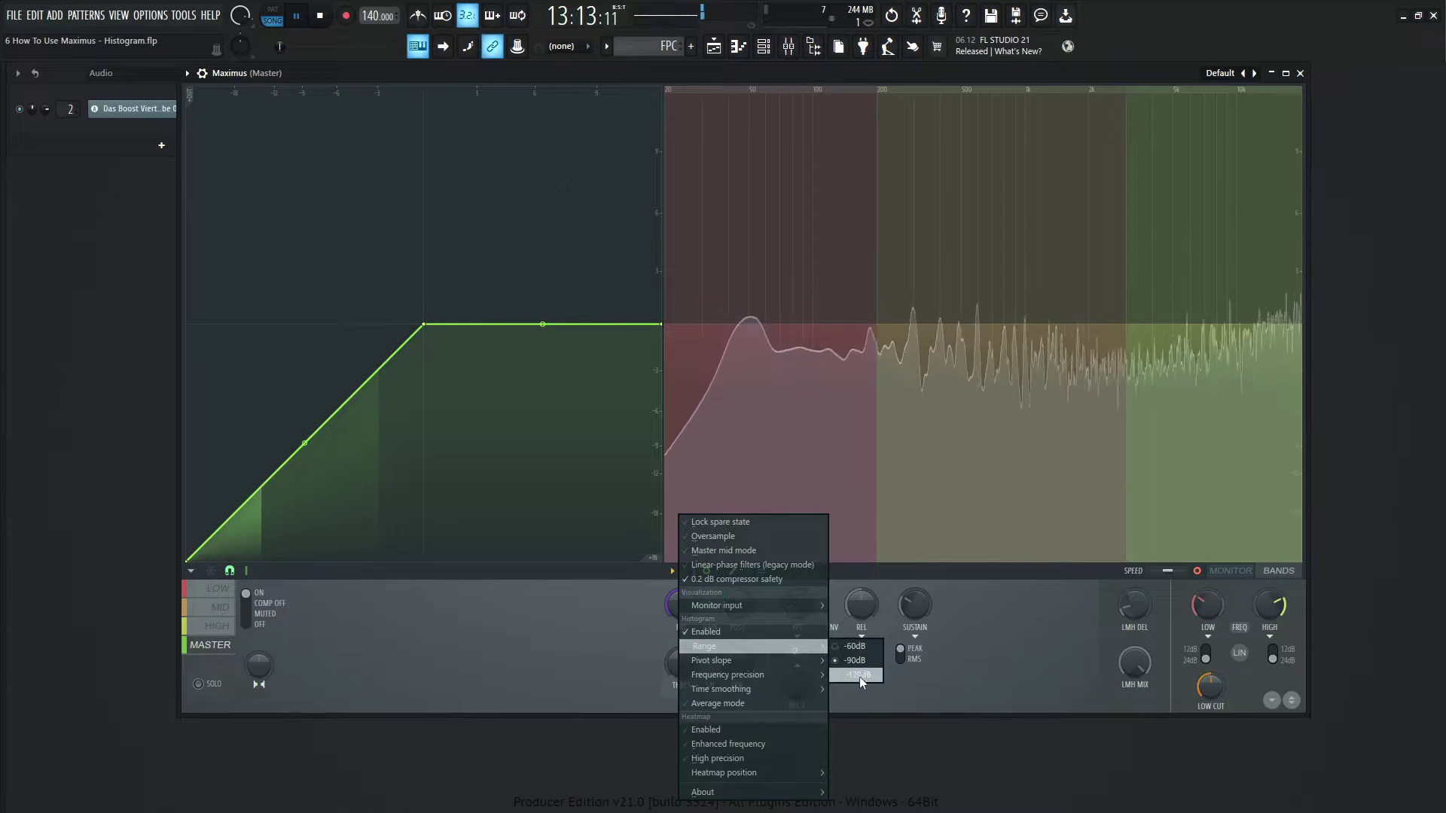
click(865, 646)
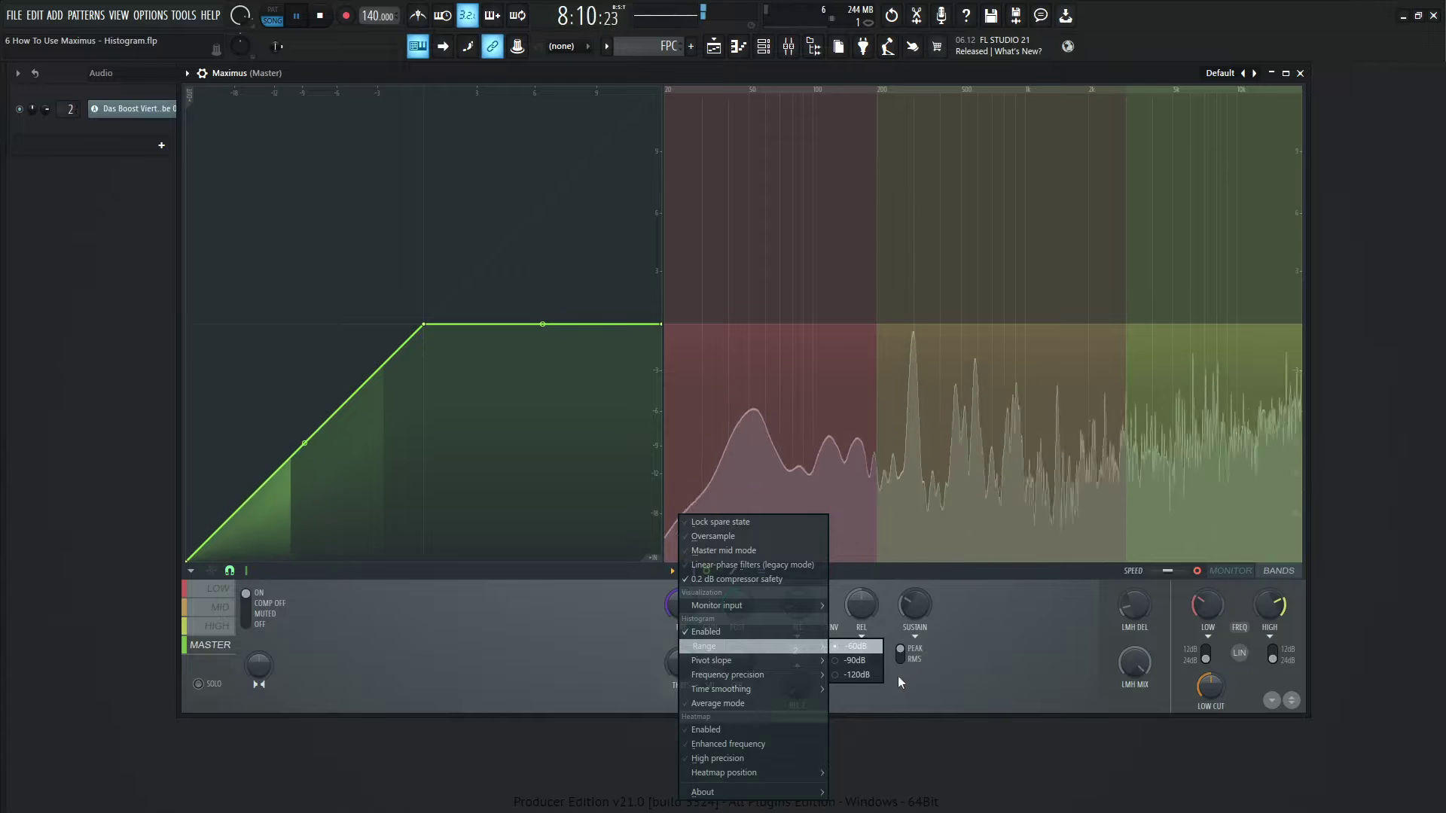
click(864, 675)
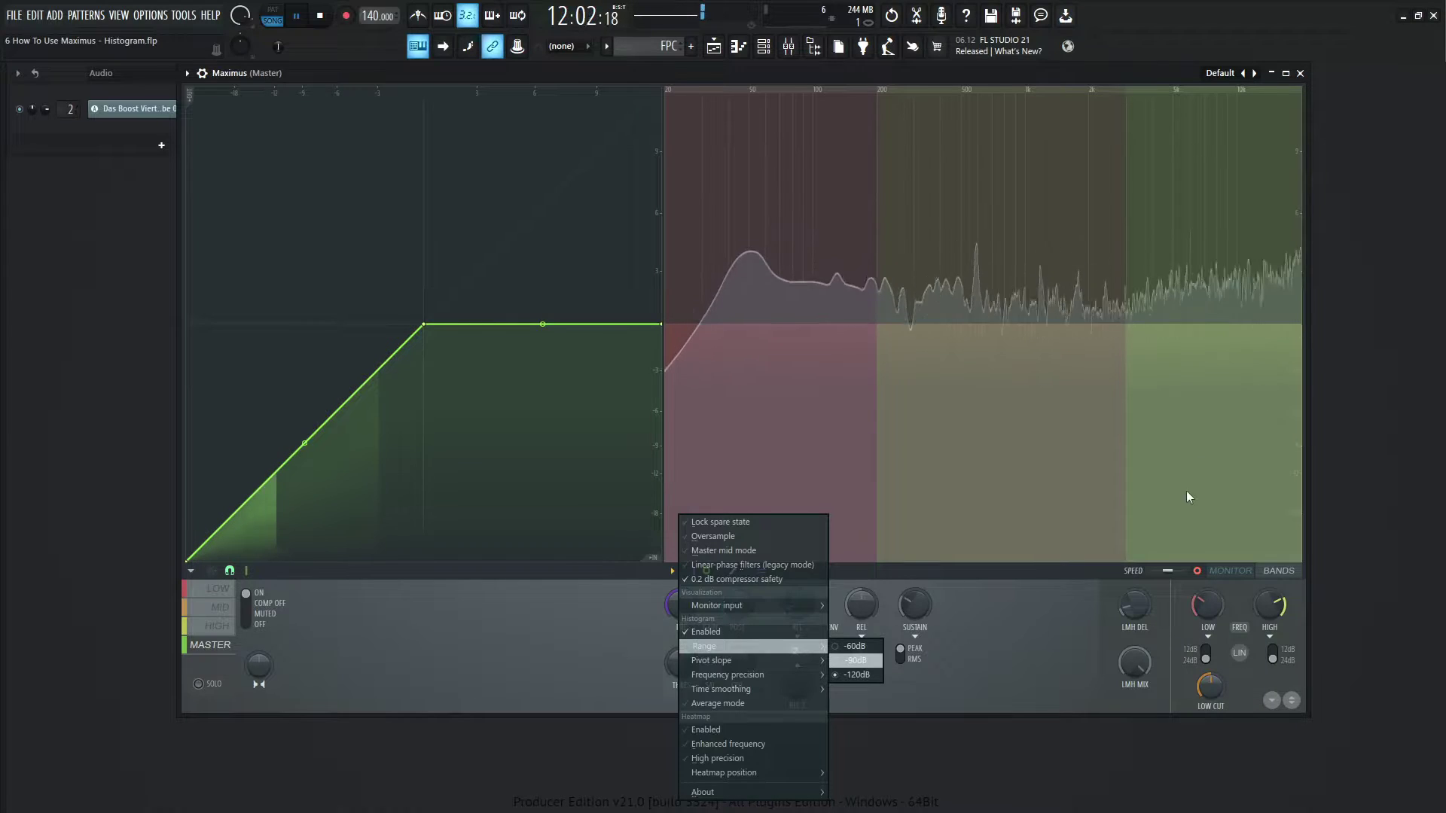
click(856, 662)
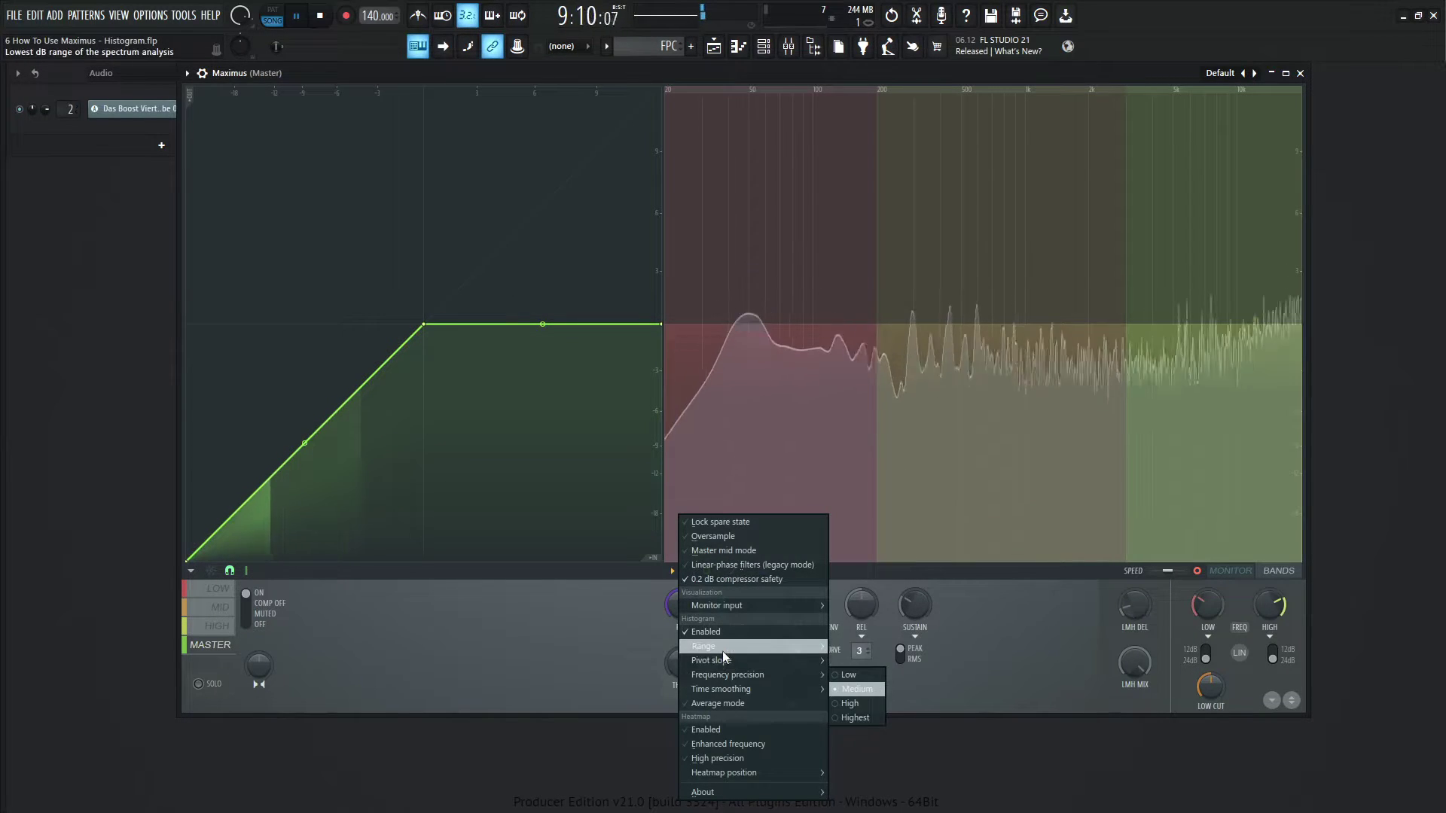
Try the histogram pivot slope at 0 dB/oct and 6 dB/oct, and return it to 4.5 dB/oct.
mouse_move(722, 660)
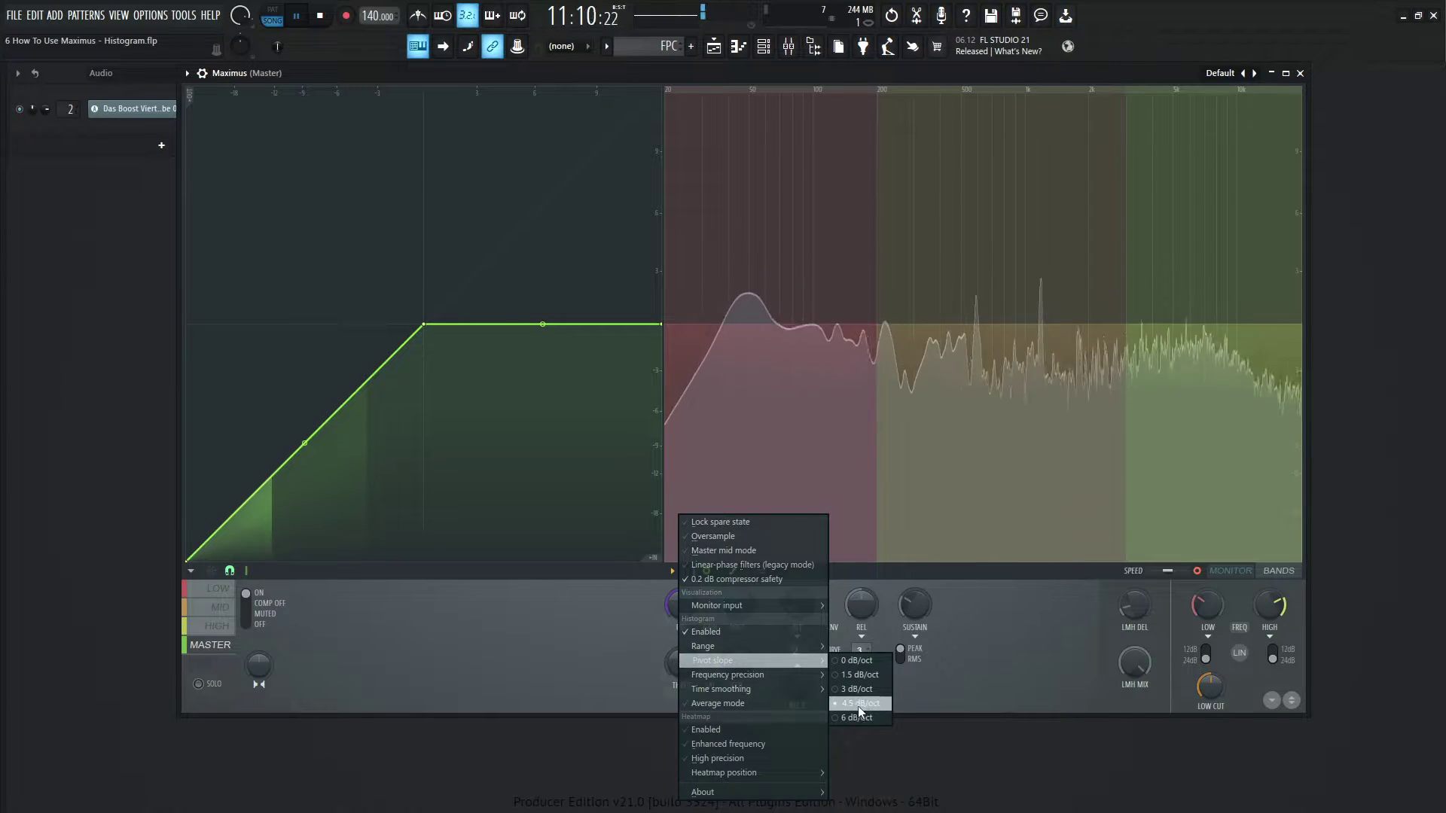
click(860, 660)
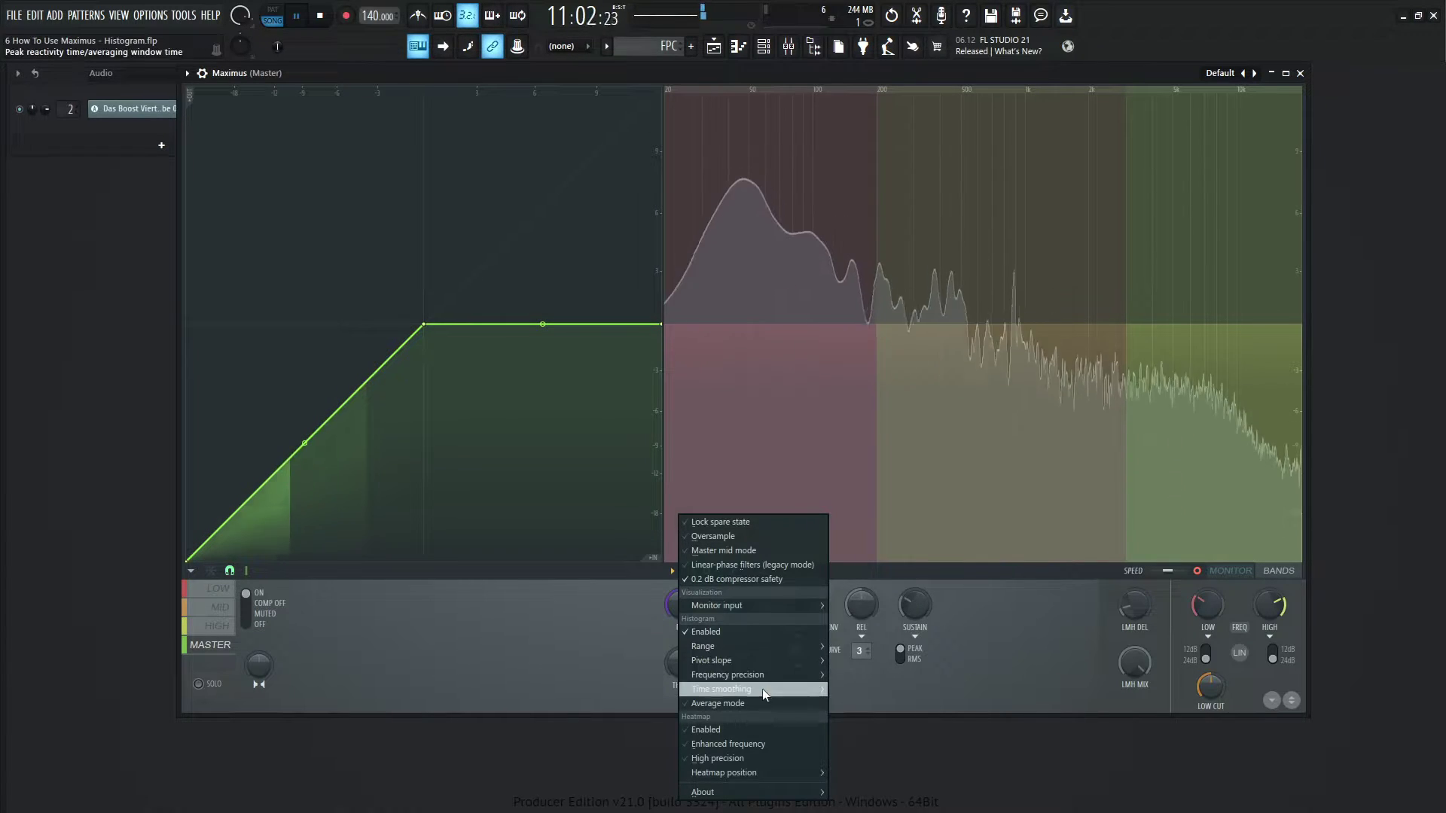
mouse_move(770, 664)
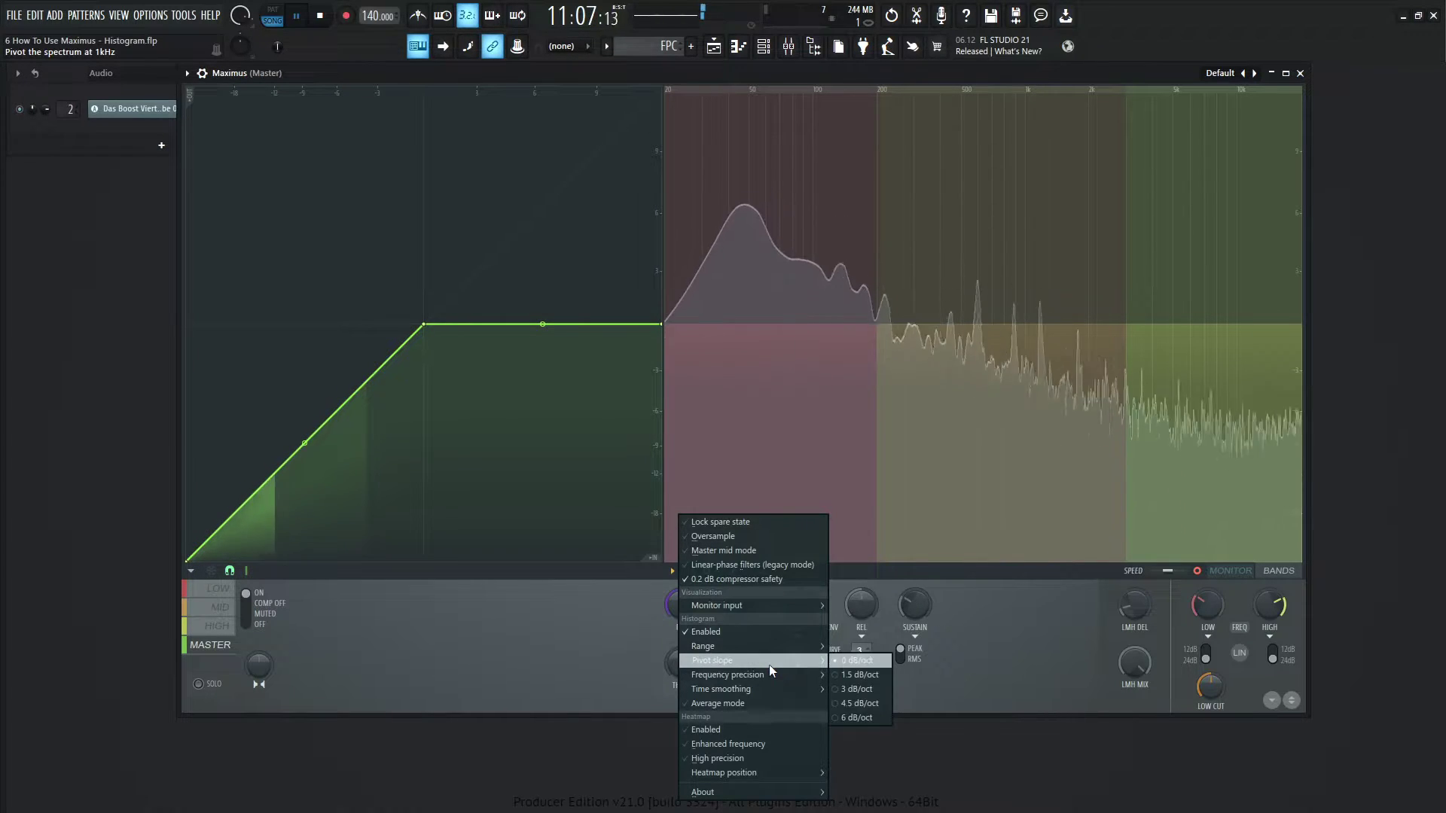
click(872, 717)
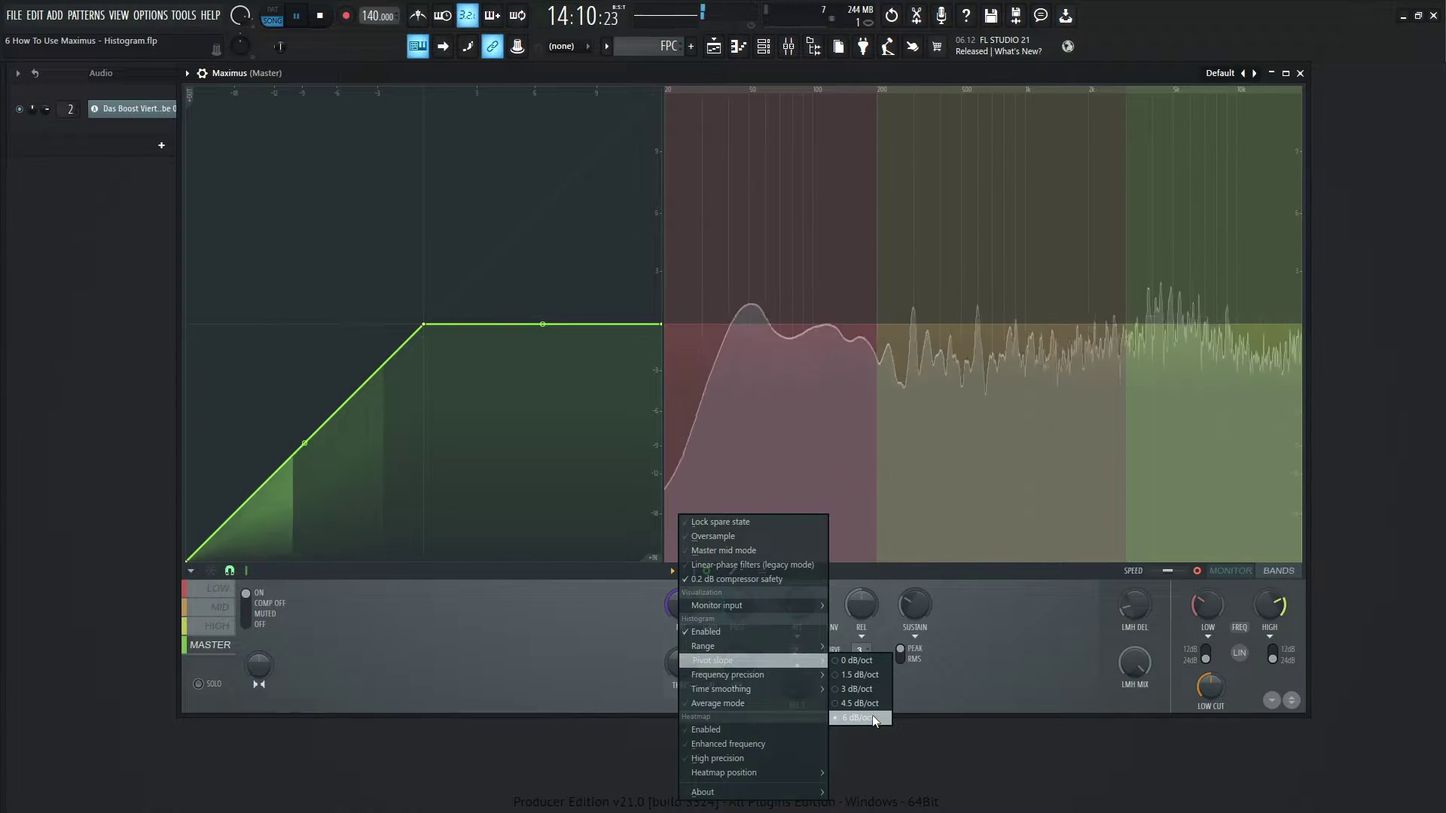
click(866, 701)
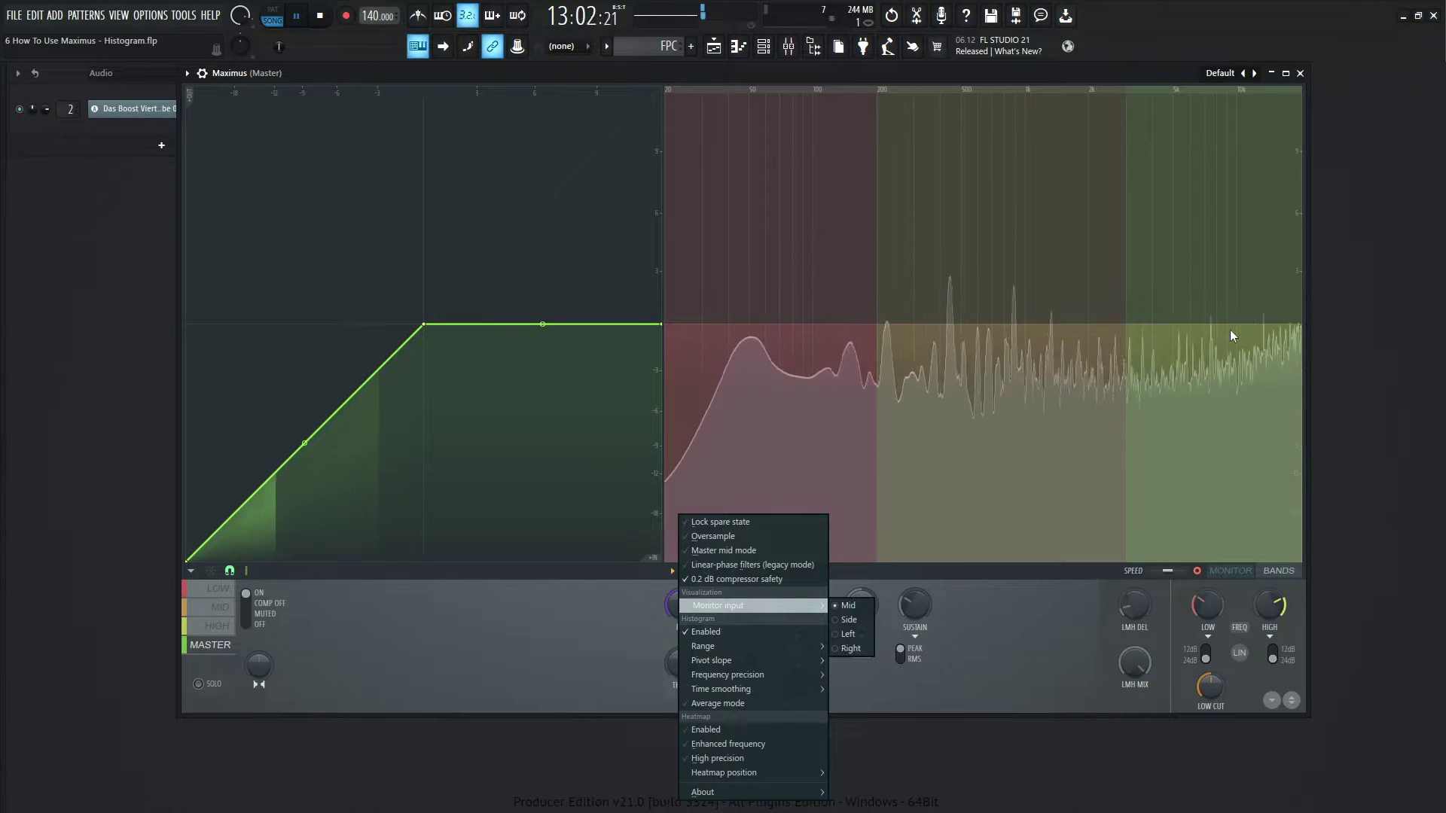
Compare the histogram's frequency precision at Low and Highest, finishing with Highest.
mouse_move(743, 663)
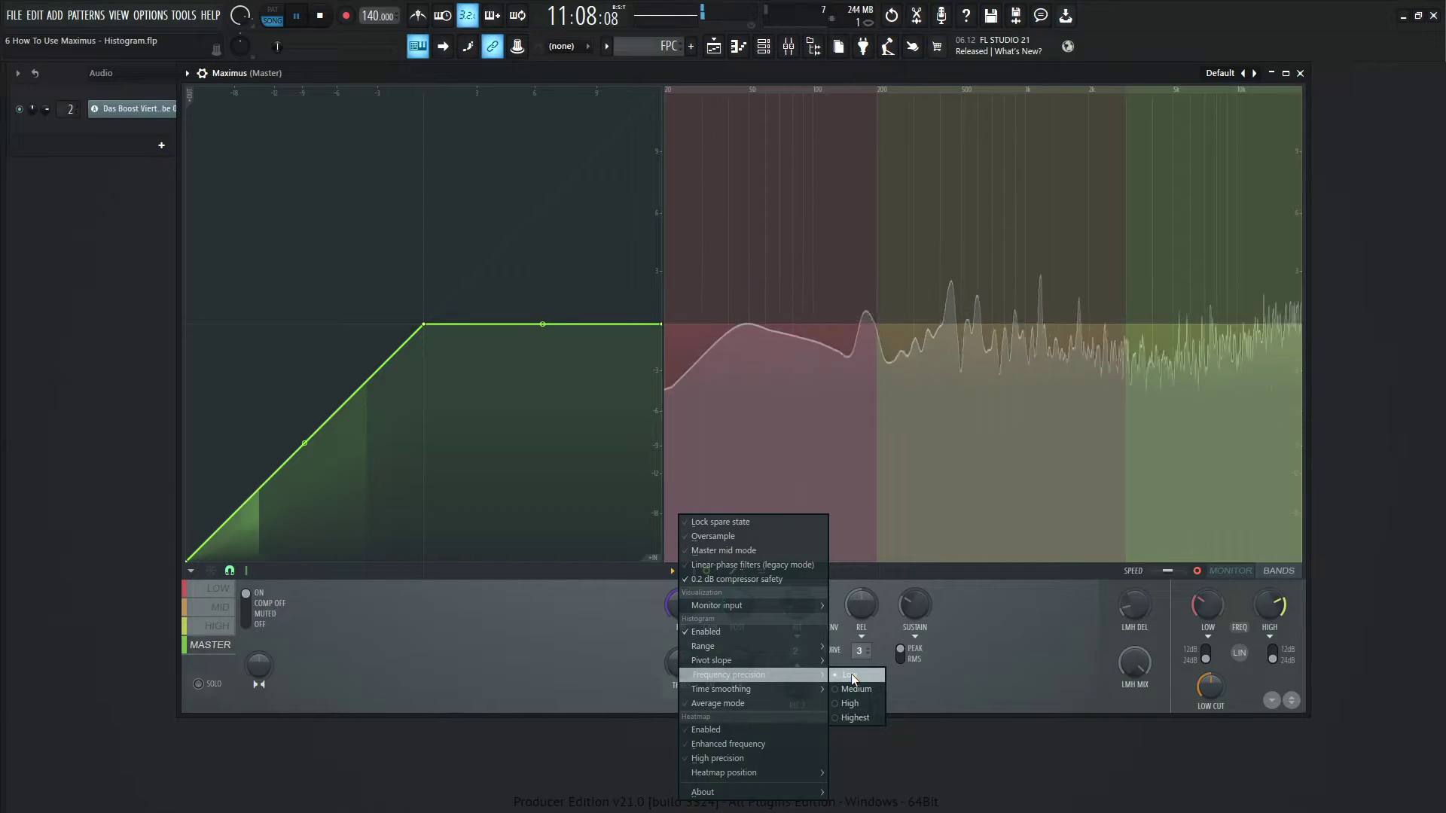
click(860, 720)
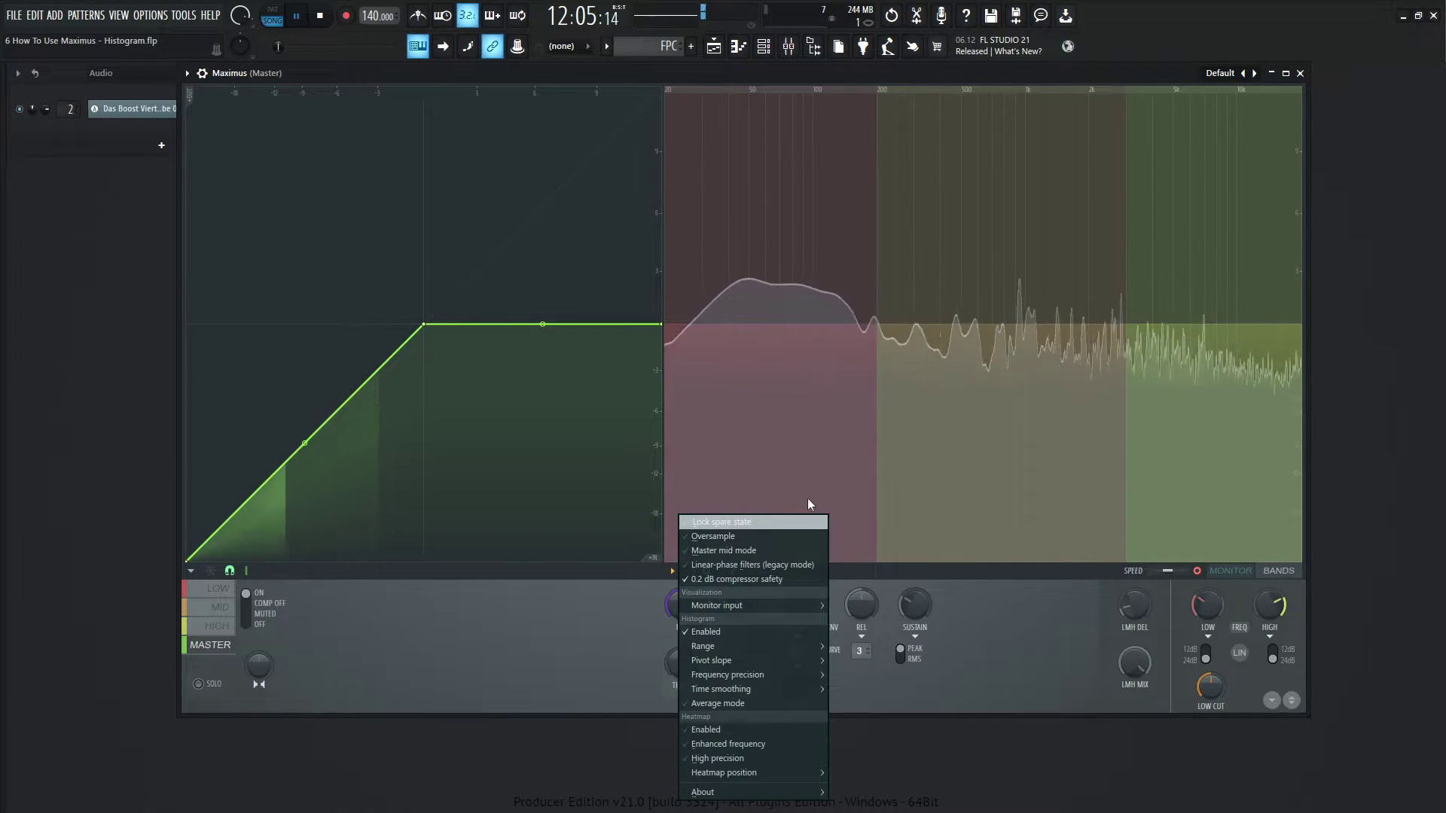
mouse_move(784, 675)
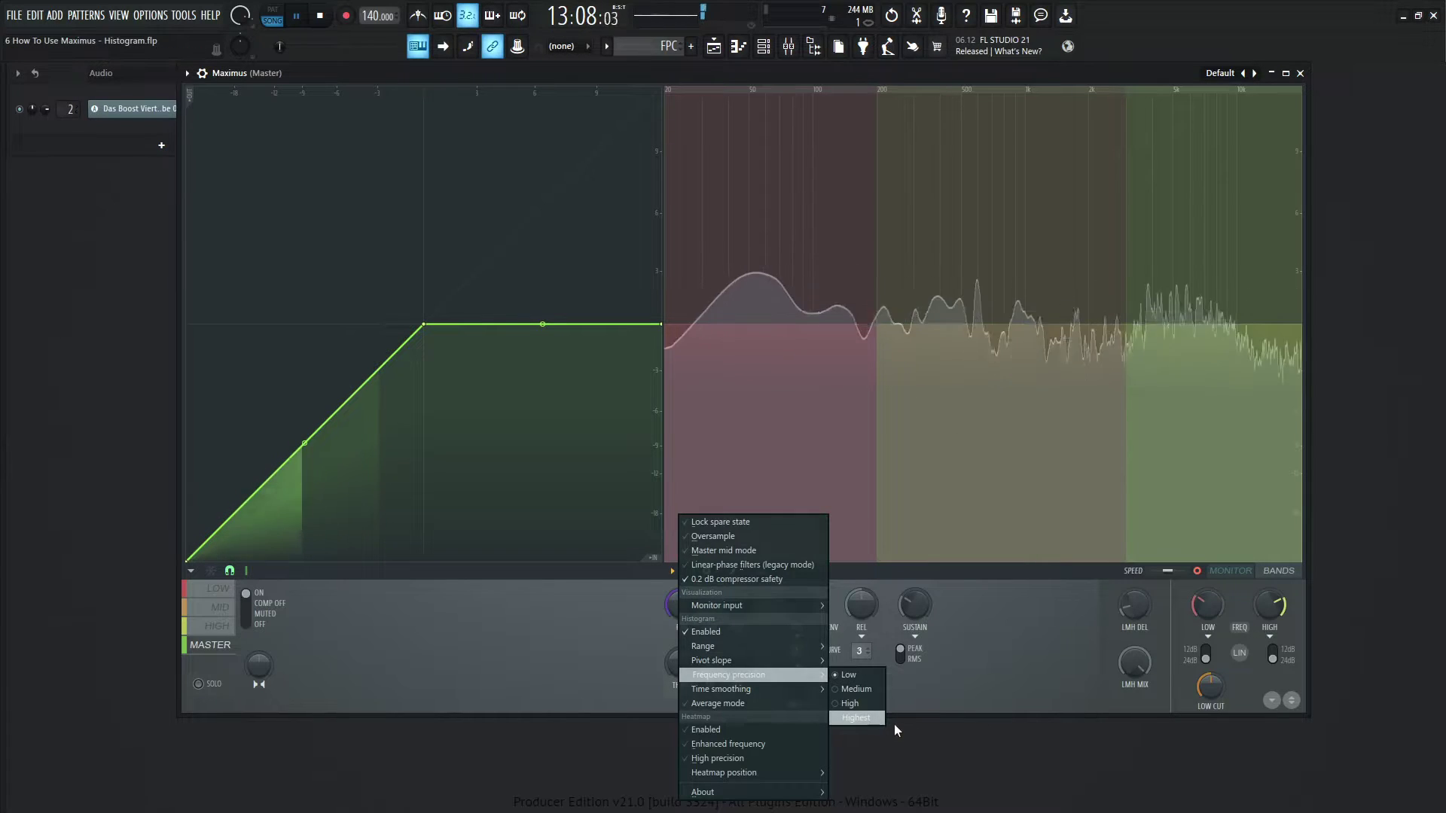
click(869, 716)
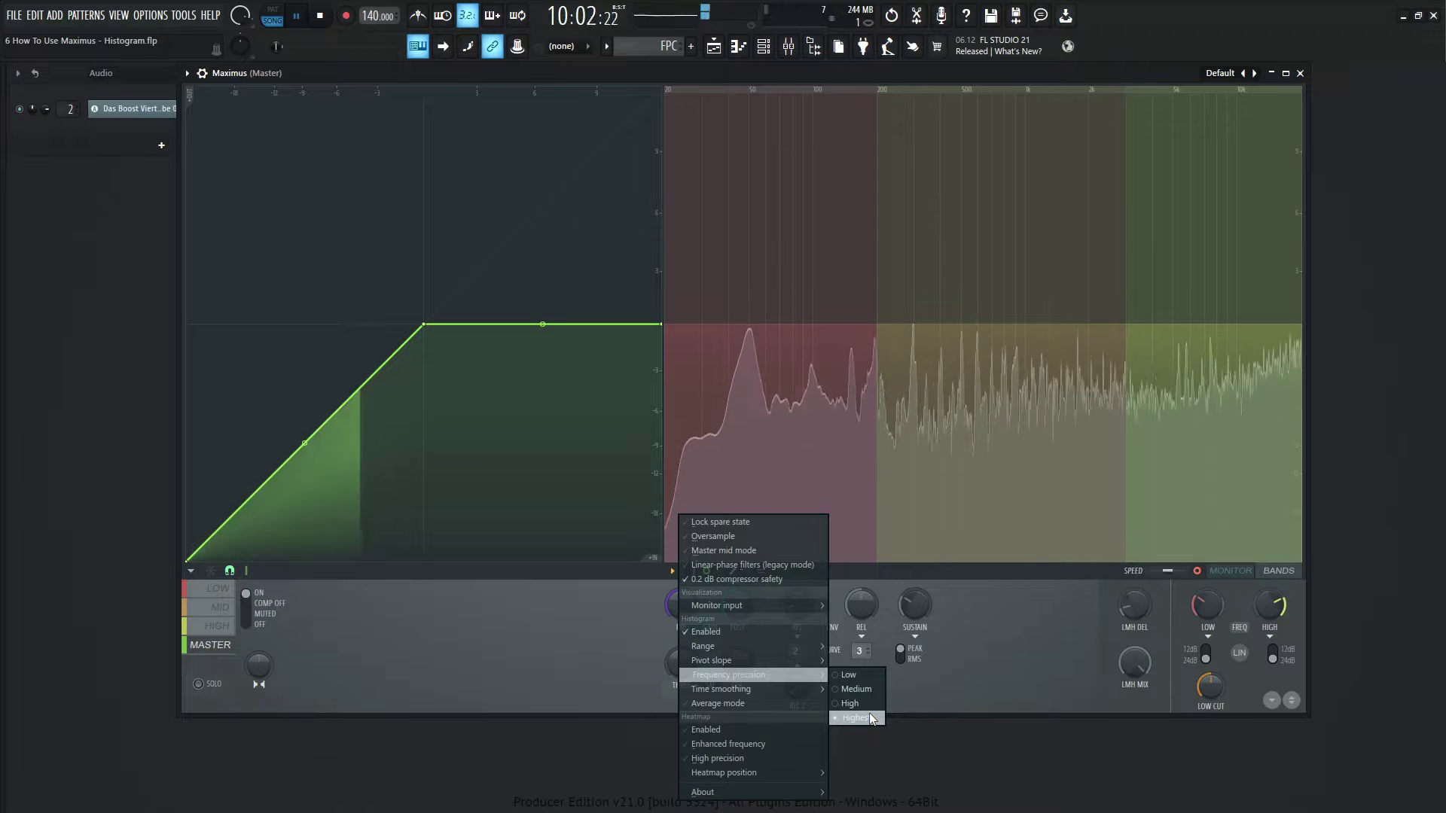
click(850, 674)
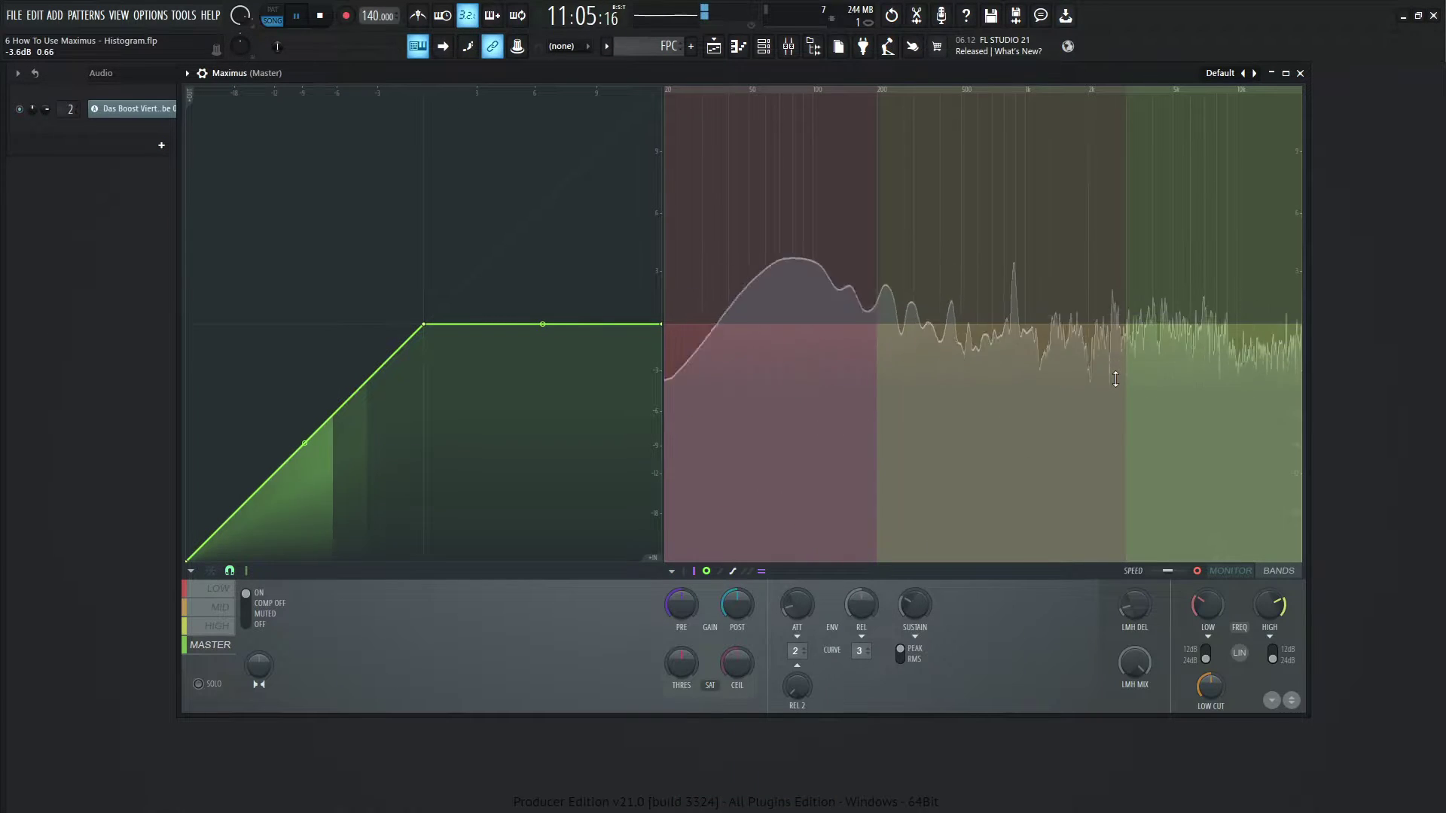
click(672, 572)
mouse_move(755, 672)
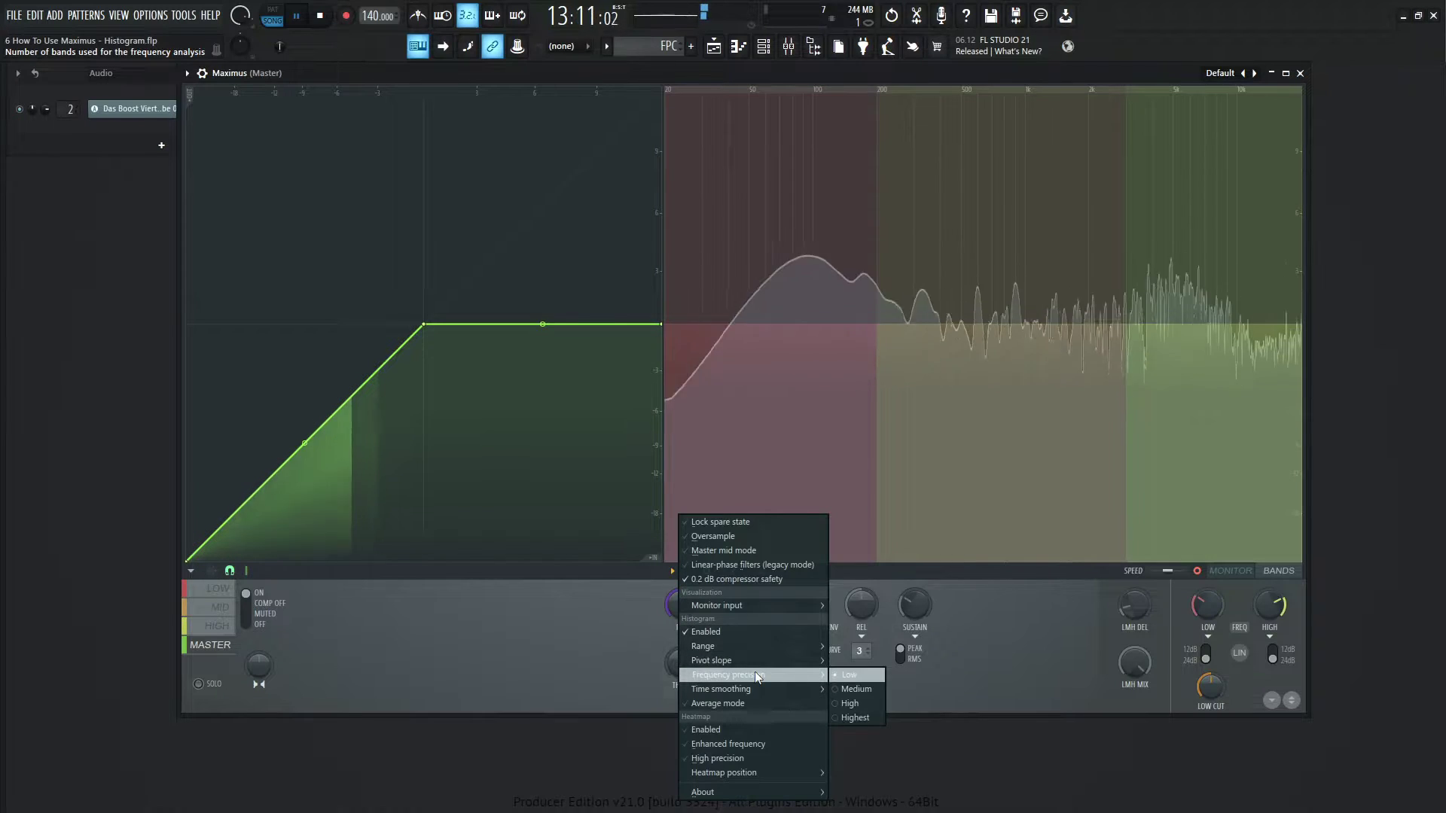
click(856, 717)
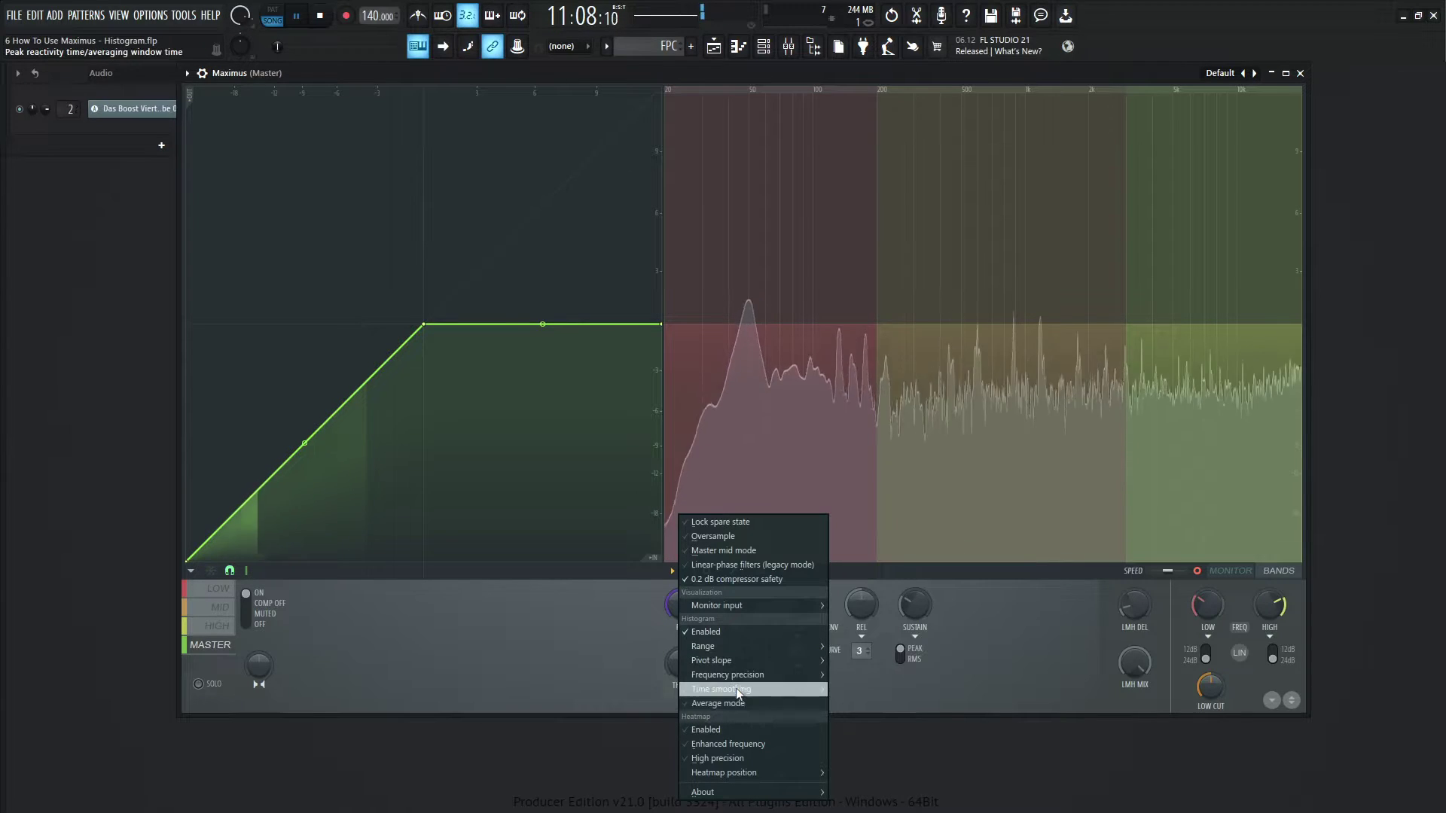
Compare the histogram's Fastest and Slowest time smoothing, finishing with Slowest.
mouse_move(797, 690)
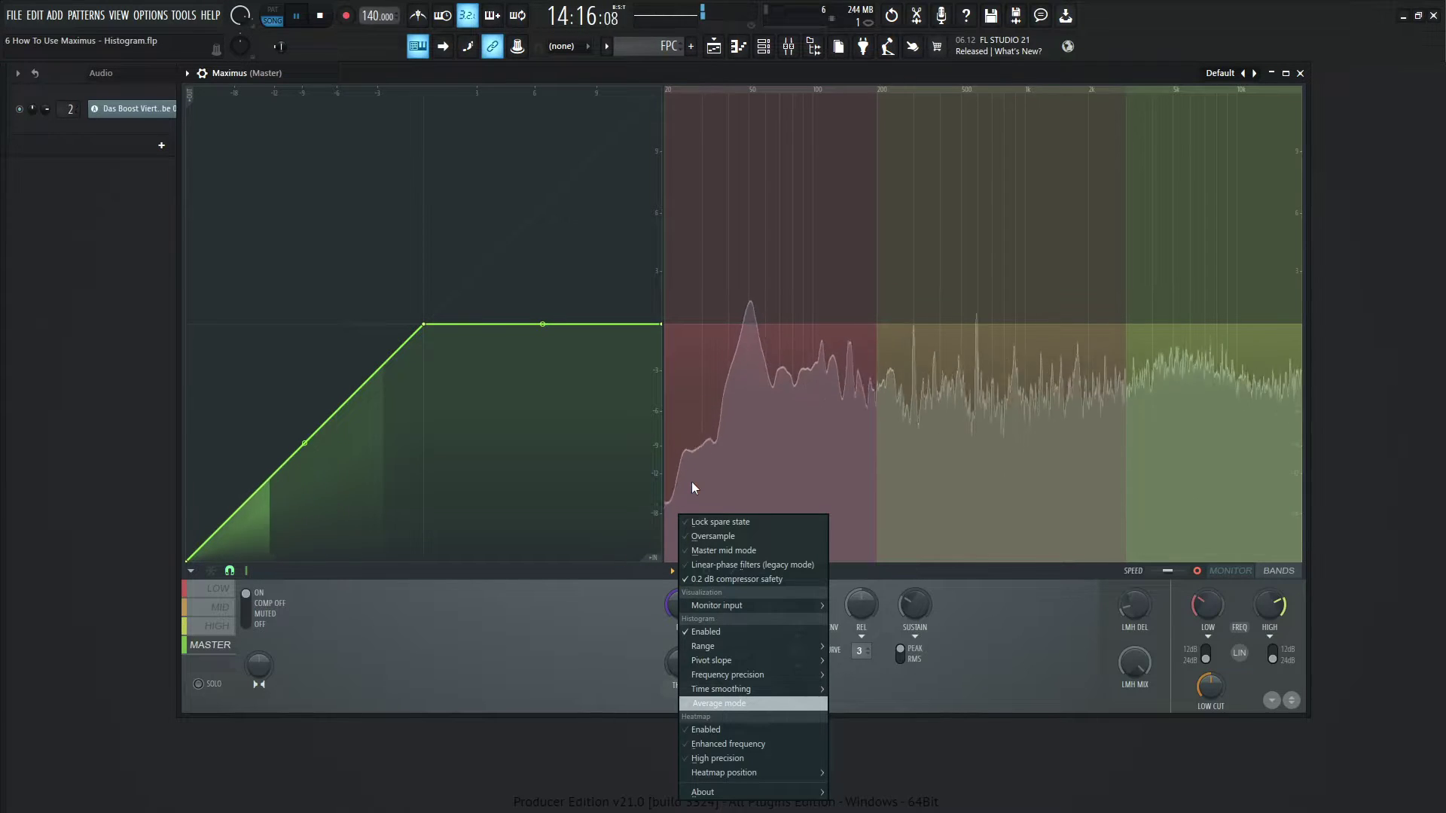
mouse_move(746, 690)
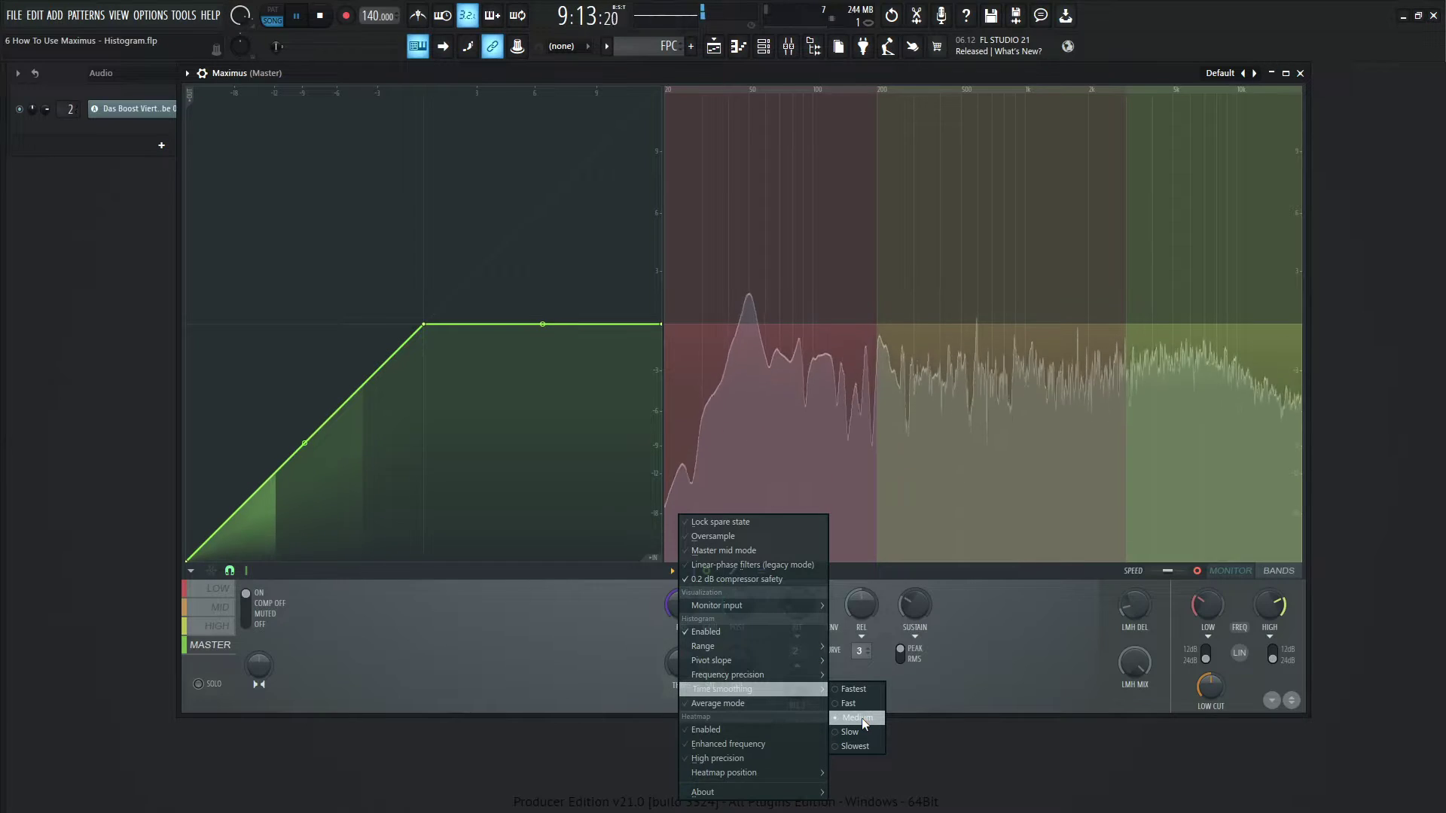
click(859, 746)
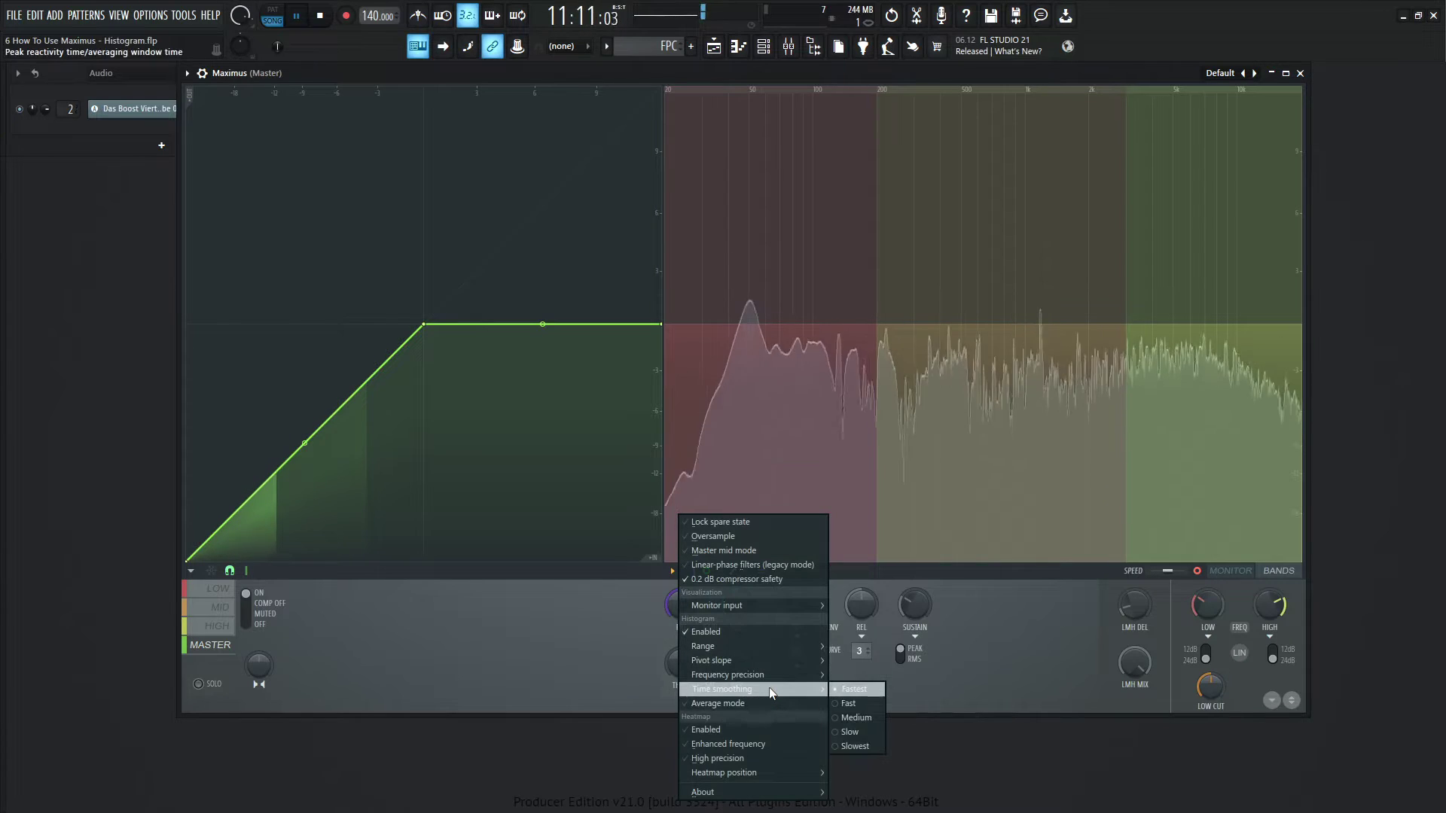
click(857, 746)
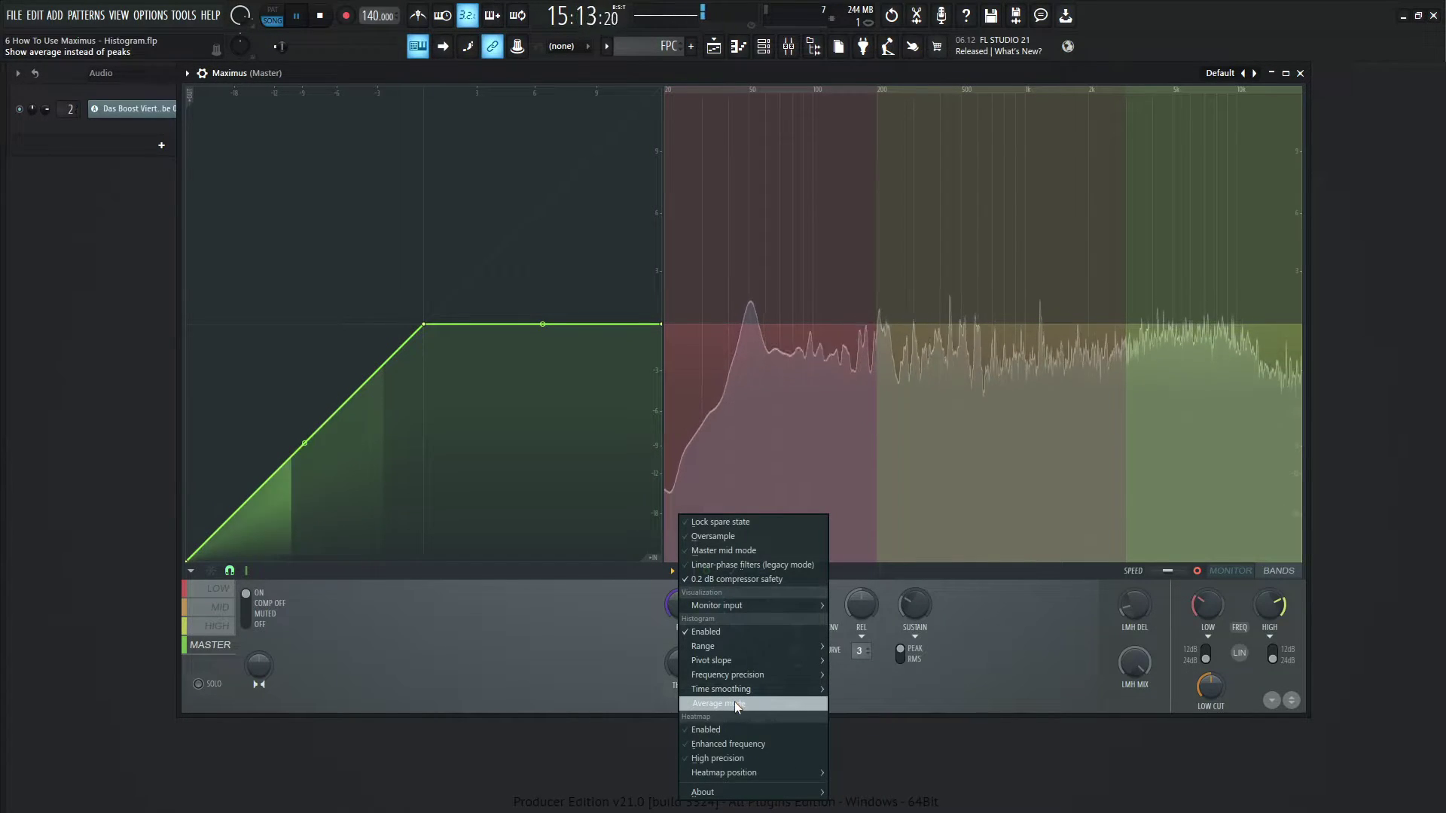
Enable the histogram's Average mode and compare Fastest with Slowest time smoothing, finishing with Slowest.
click(735, 702)
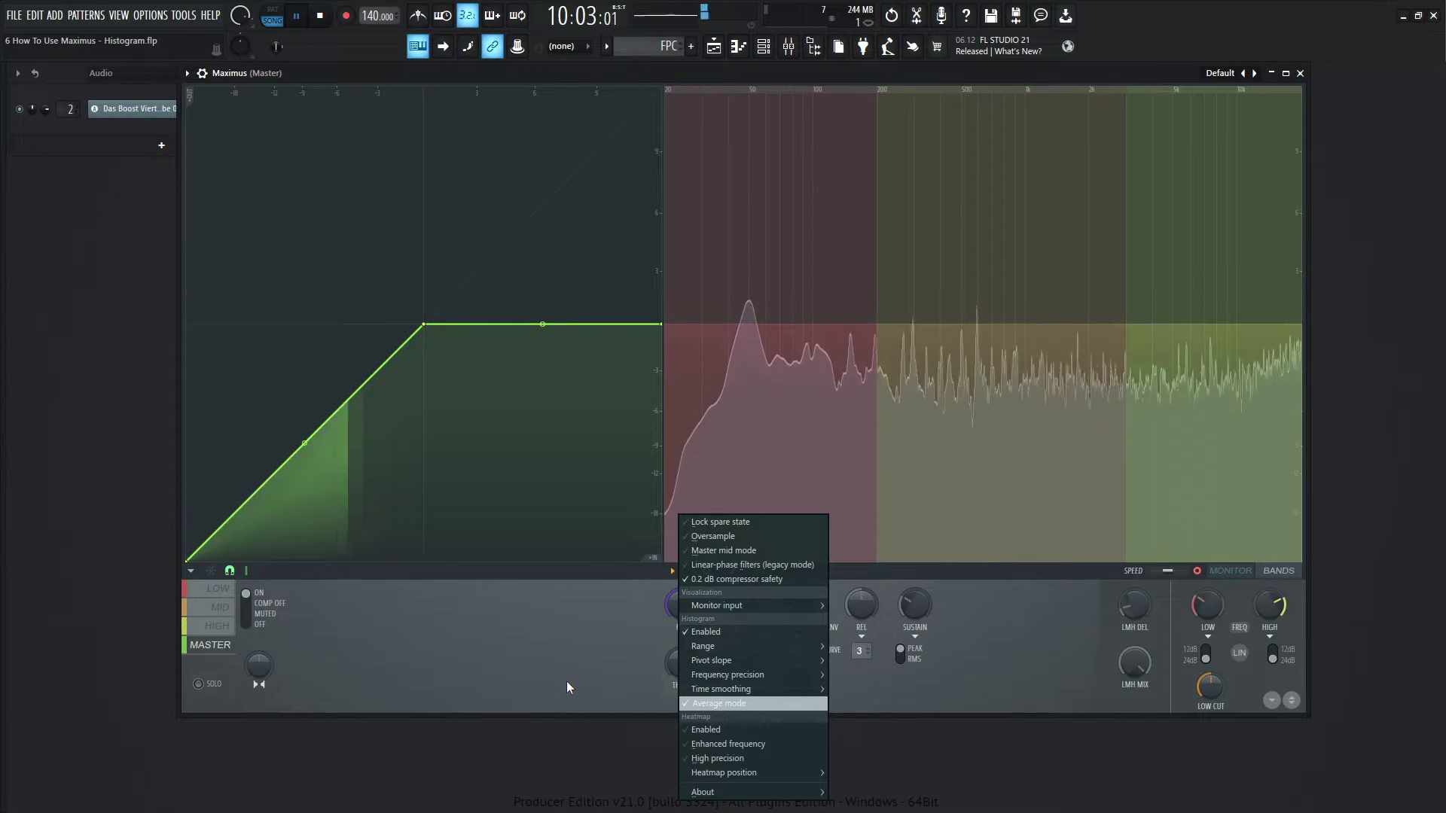
mouse_move(730, 690)
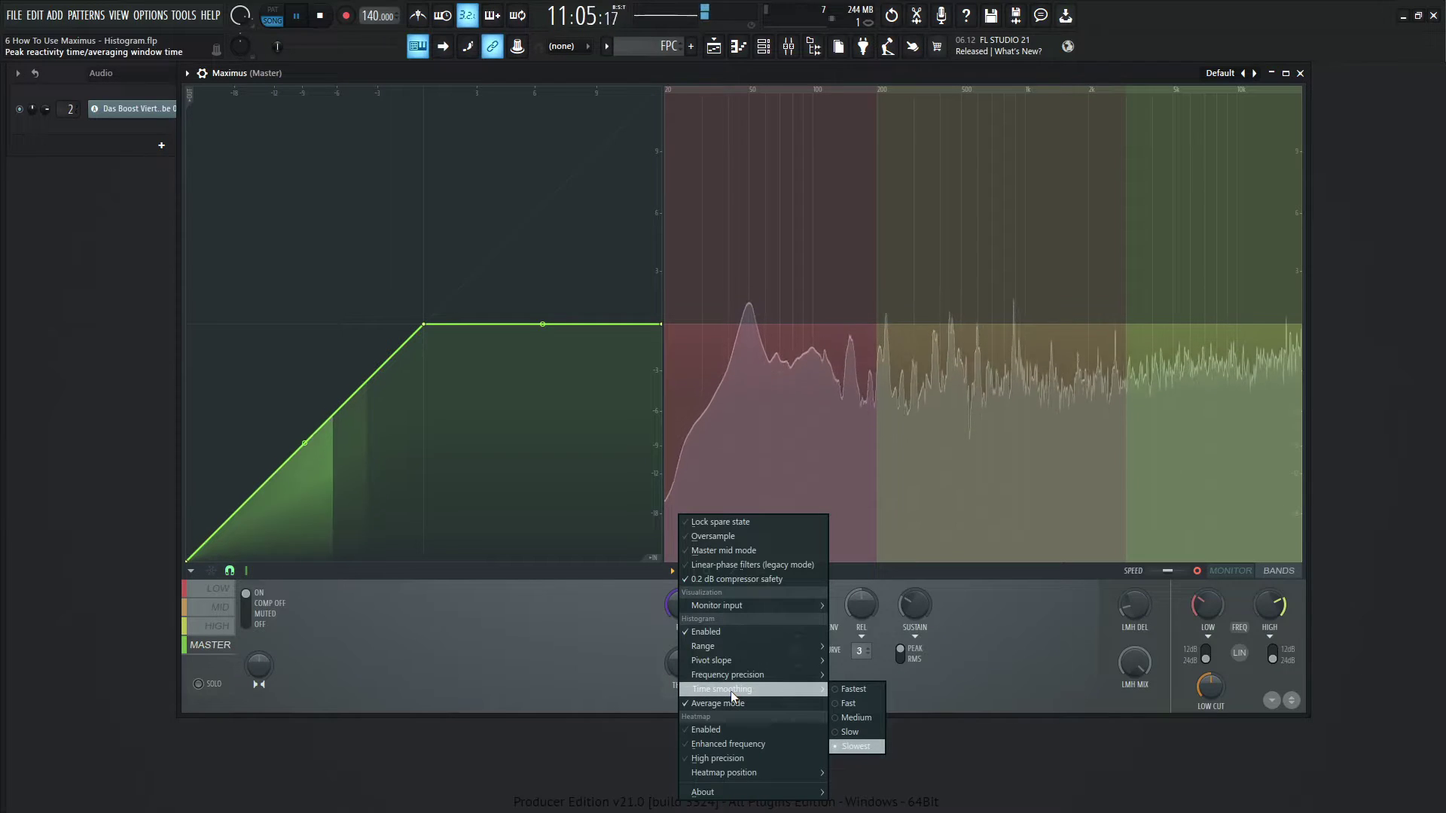
click(856, 690)
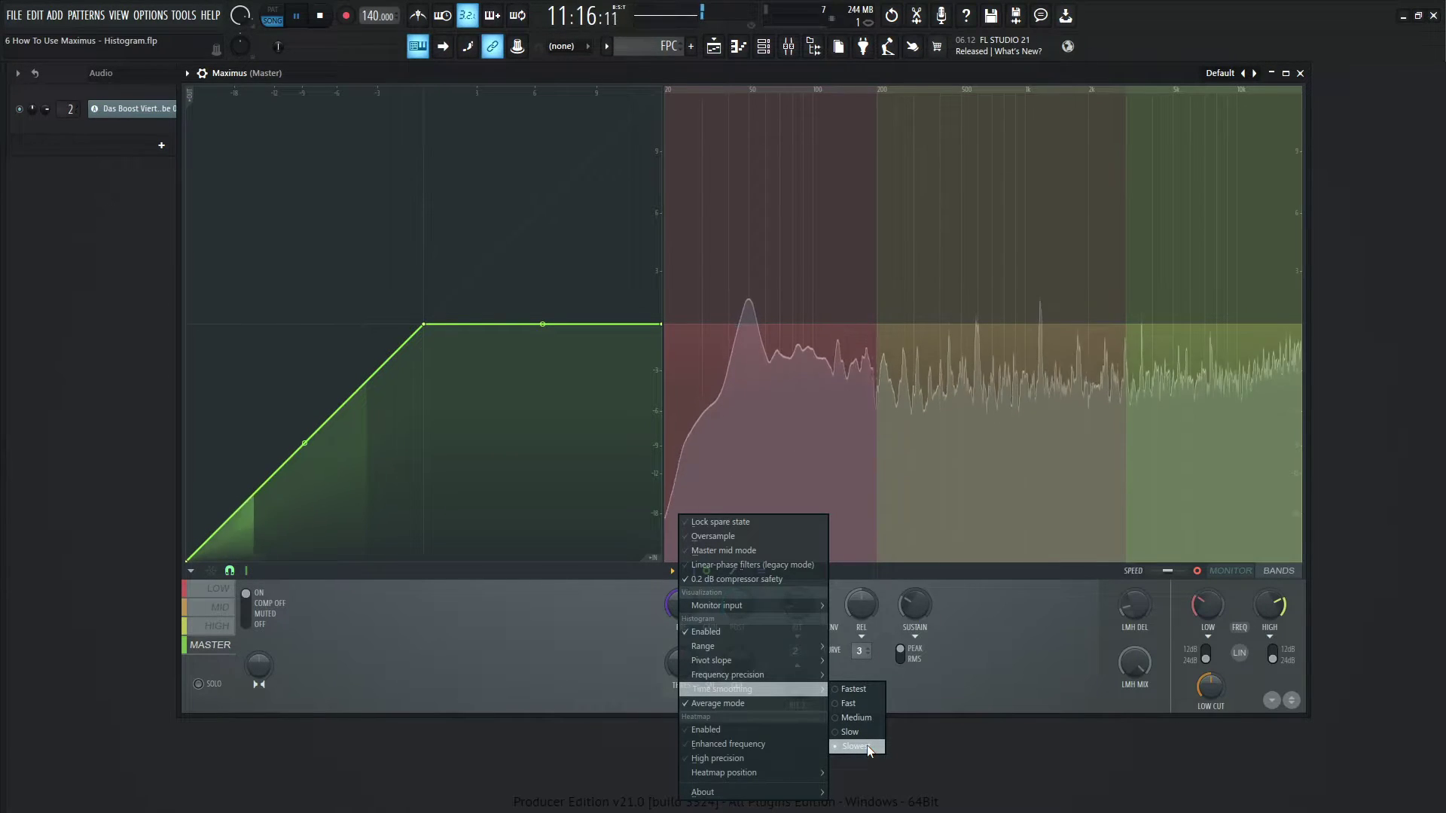
click(870, 690)
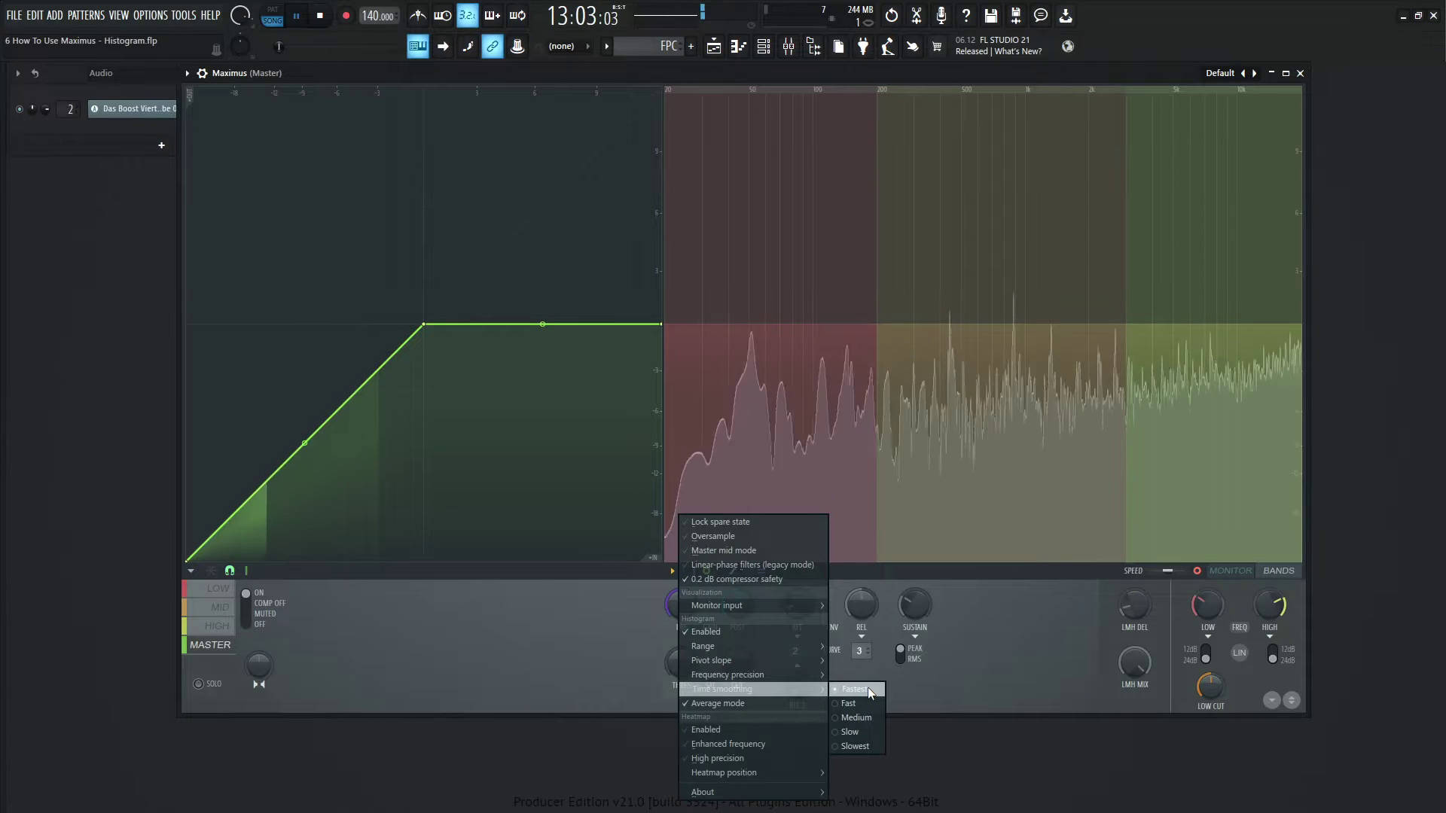
click(867, 745)
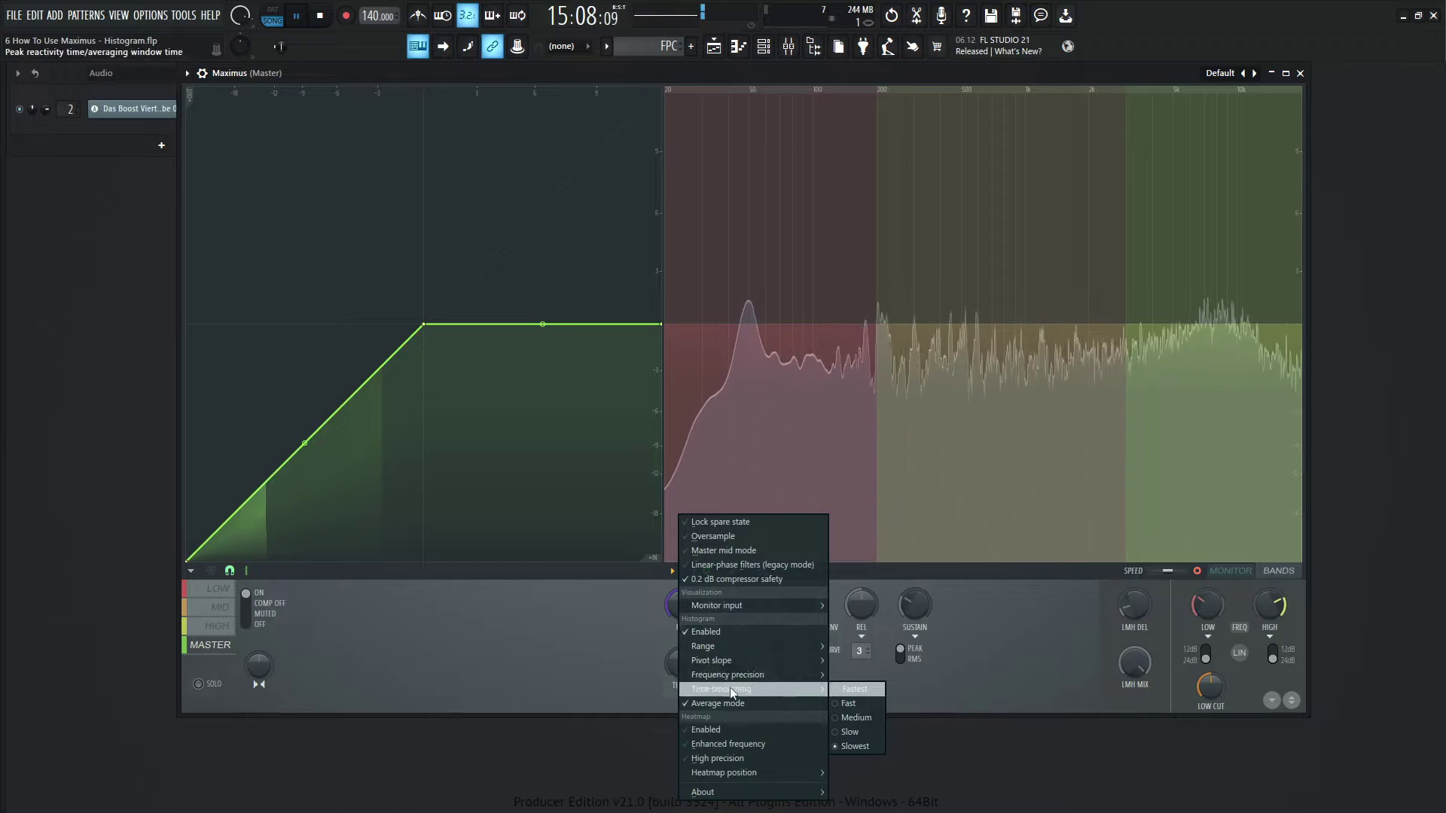
mouse_move(723, 675)
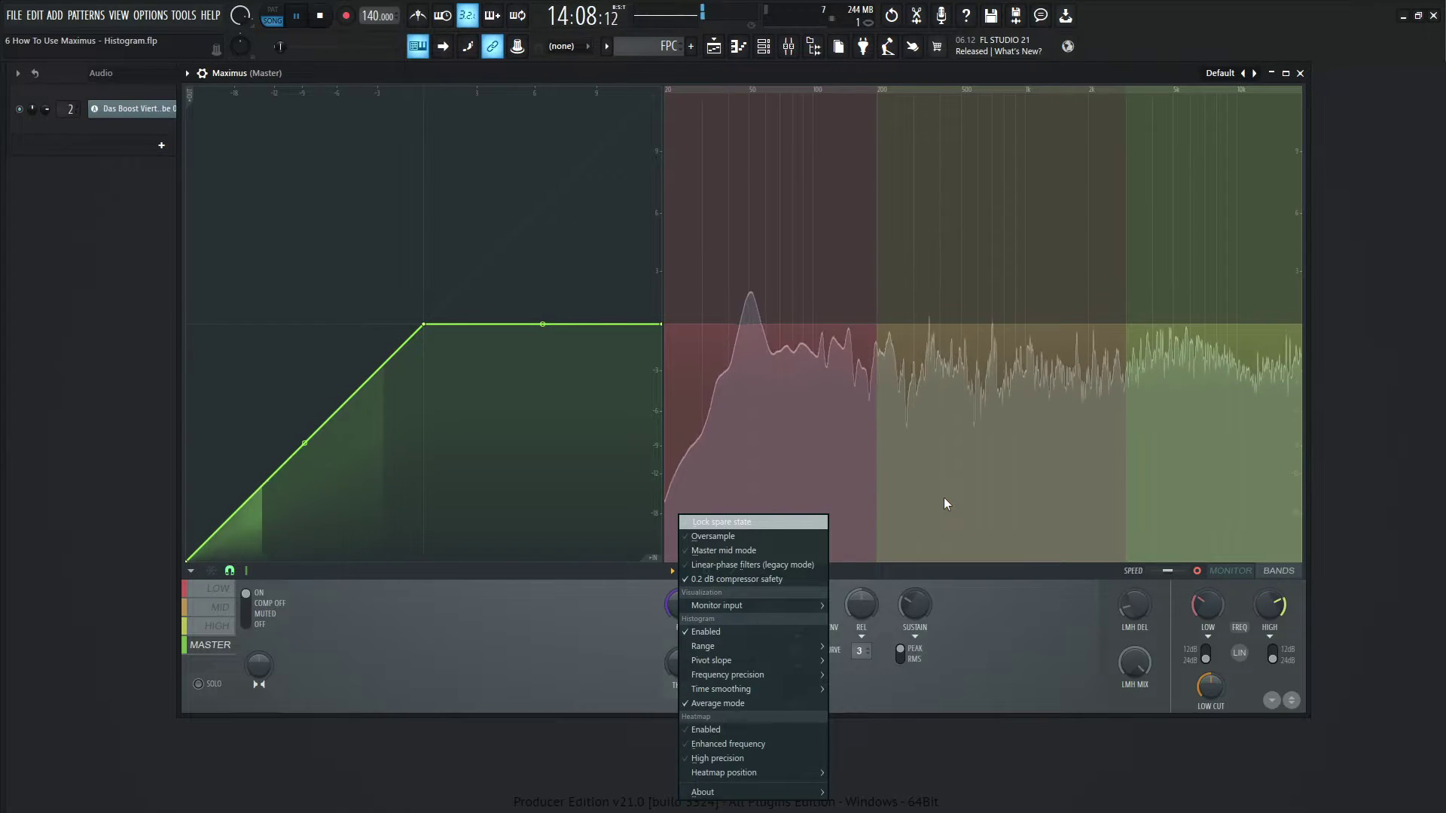
Close the options list, stop the song's playback and bring the Maximus window back in front of the mixer.
click(463, 665)
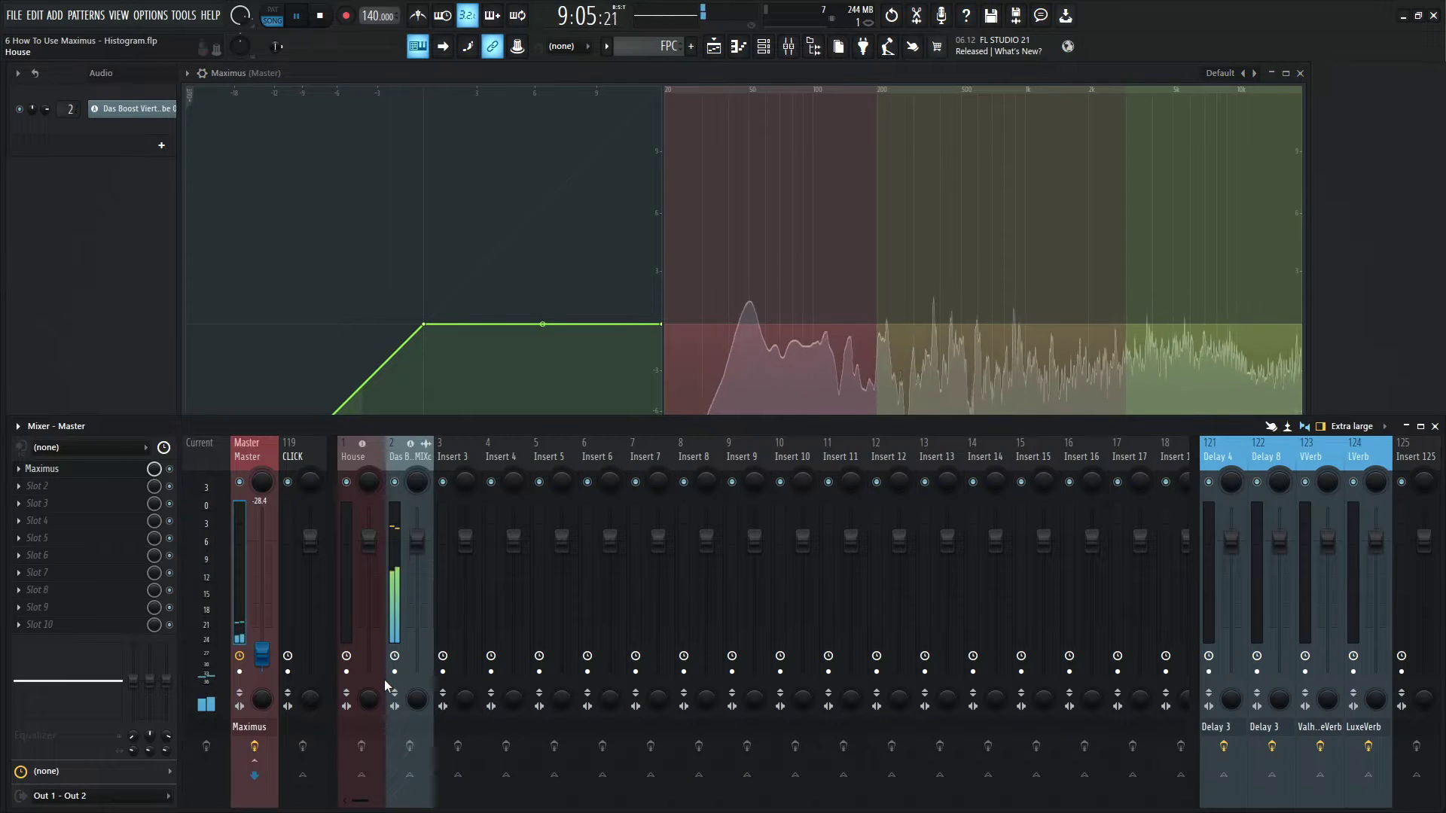
key(space)
click(988, 70)
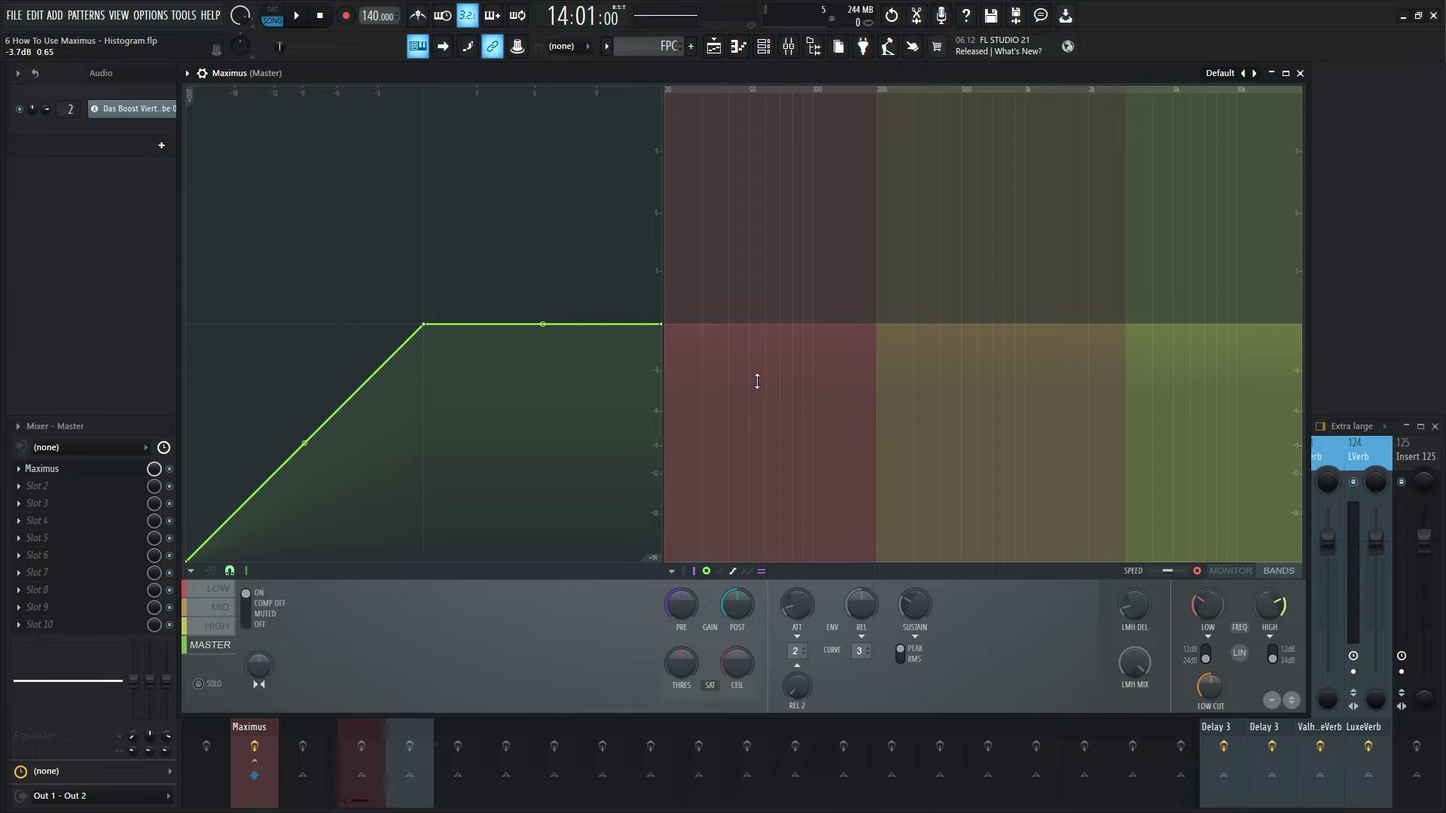
Show the whole song in the Playlist, clear the time selection and place the playhead at bar 12.
key(F5)
ctrl+scroll(841, 261, down, 8)
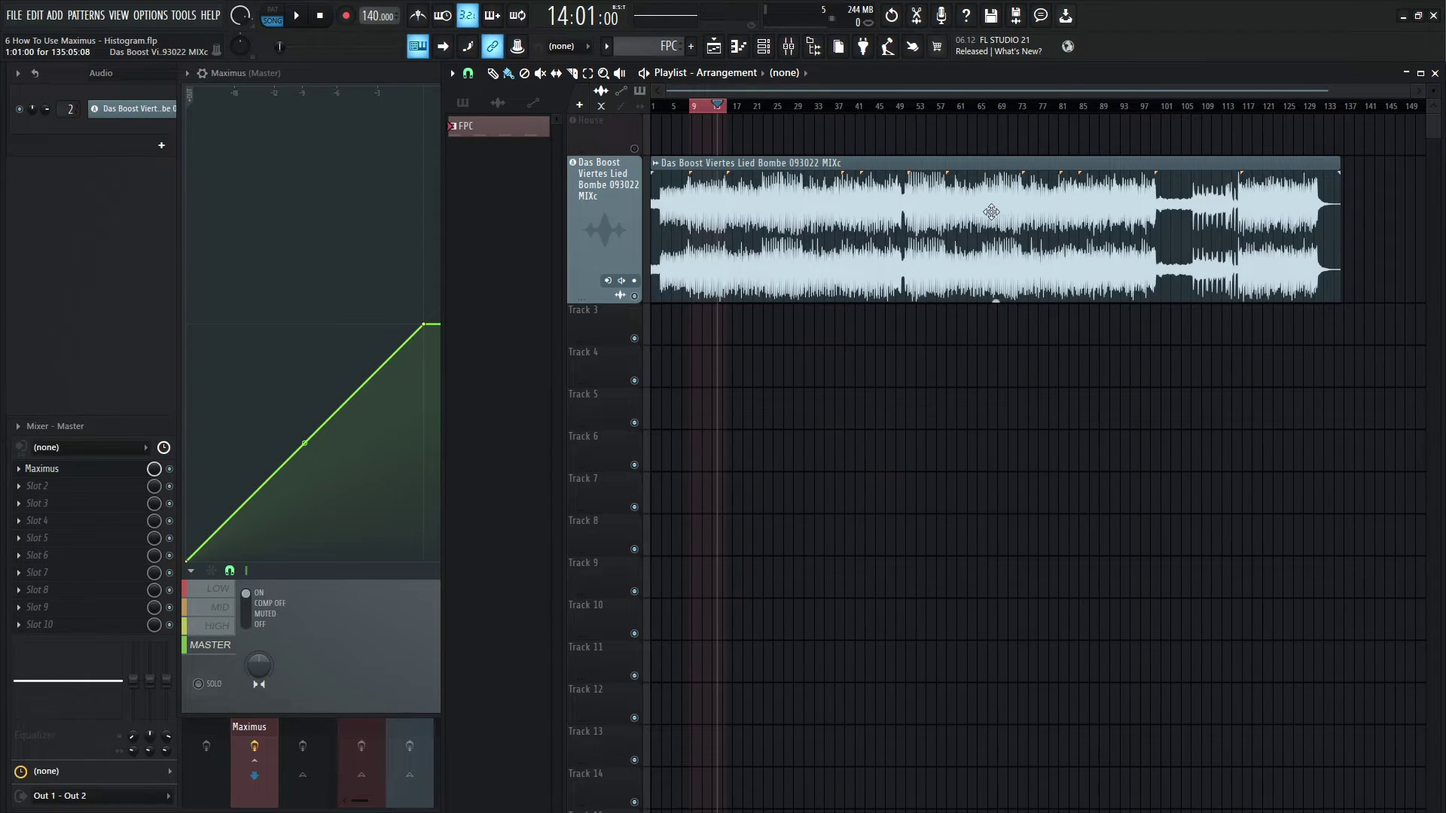
click(713, 110)
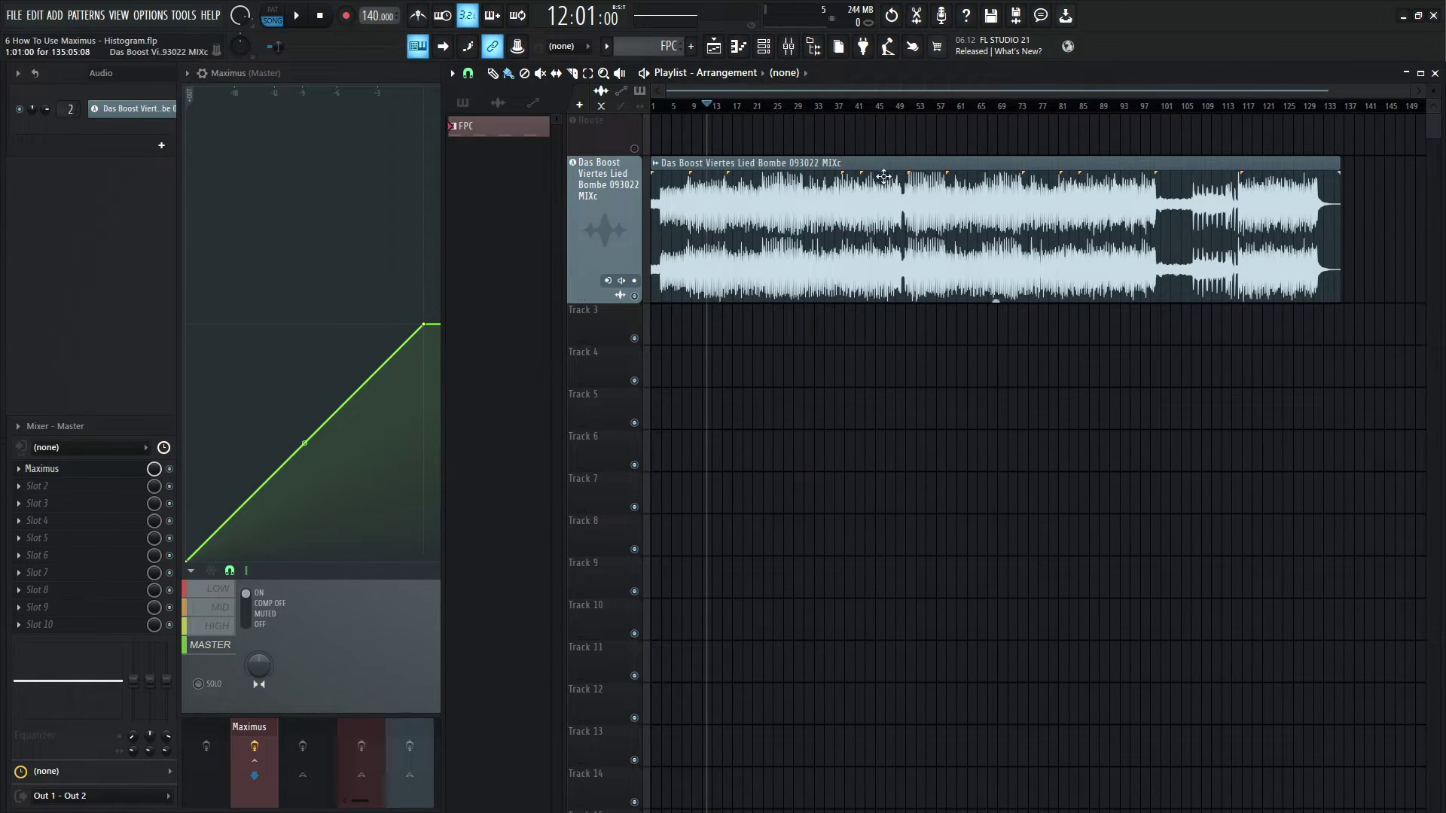
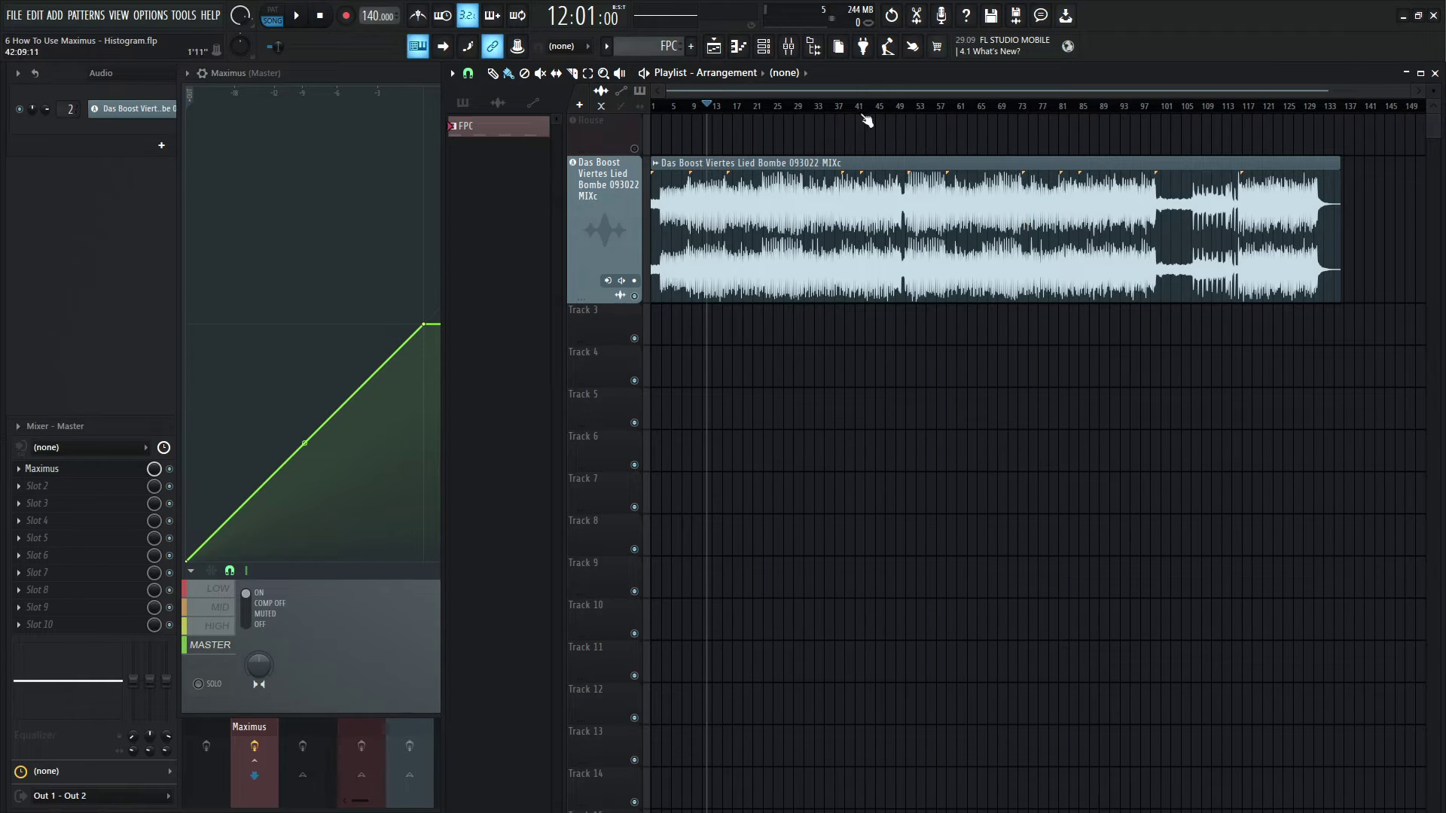
Place a second copy of the song's audio clip on Track 3 beyond the first clip's end, and make that track taller.
scroll(872, 339, right, 5)
click(805, 273)
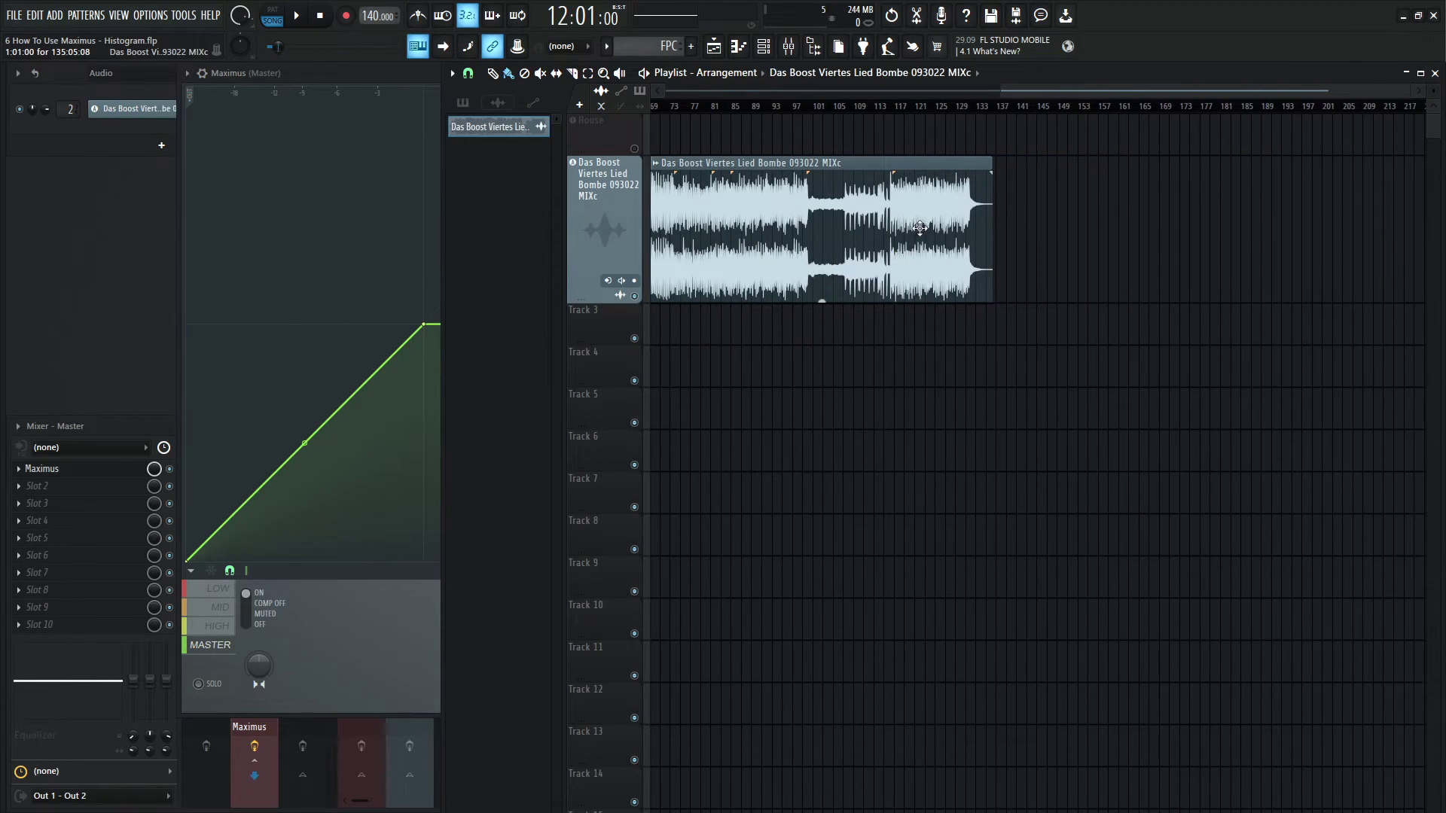
scroll(1188, 342, left, 5)
scroll(1168, 354, right, 4)
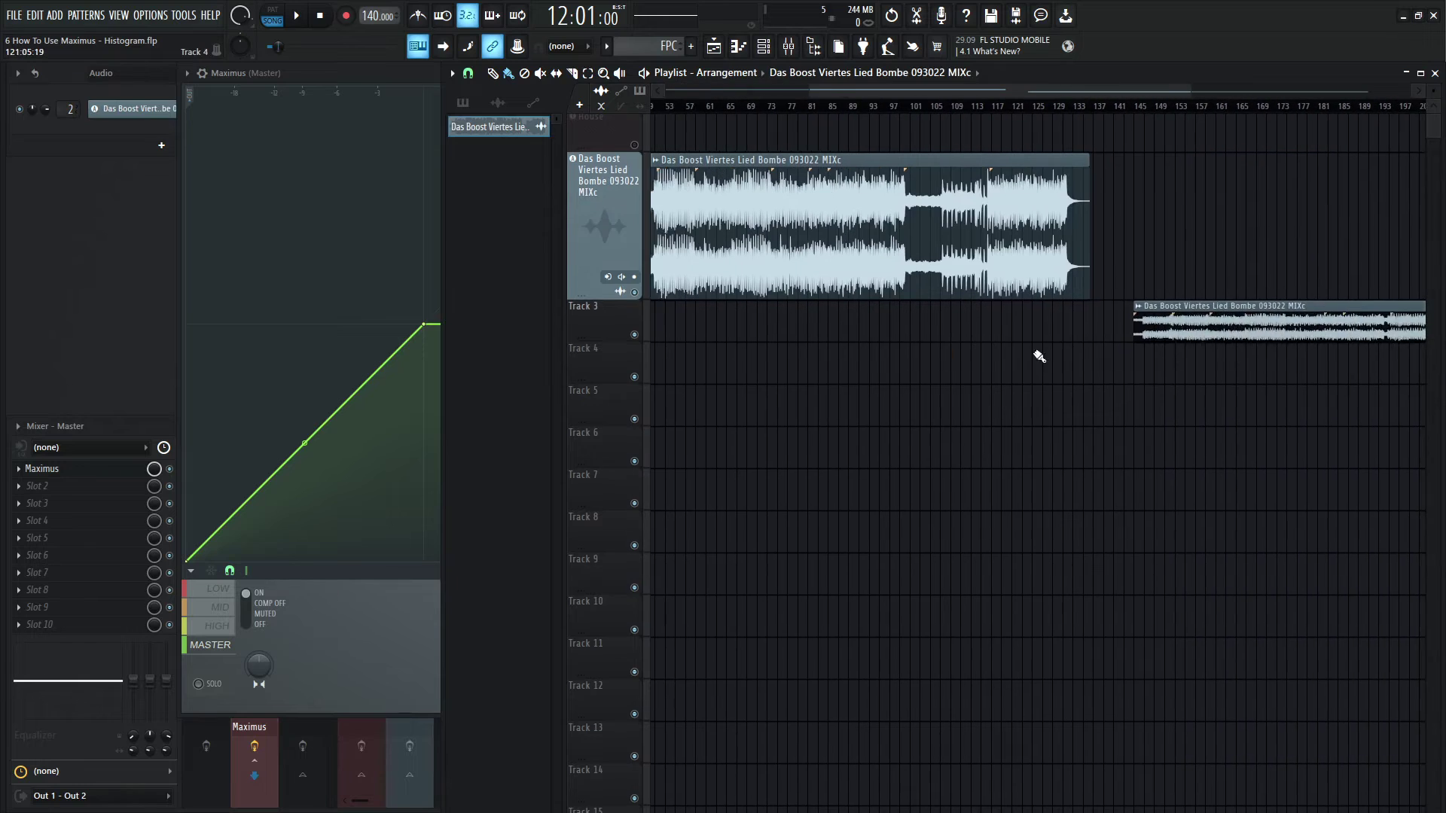
drag(600, 345, 600, 434)
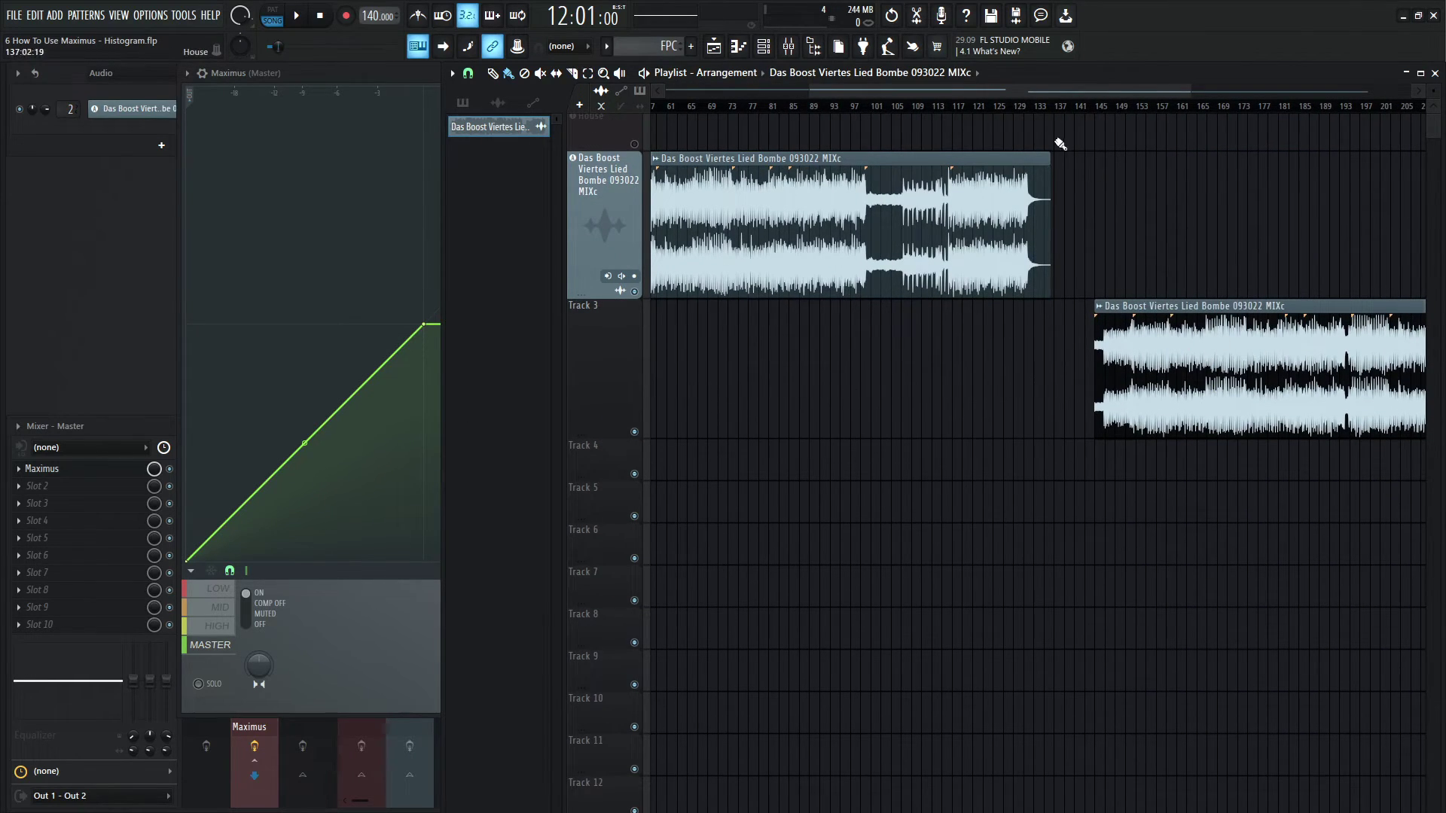
Play the song's ending from bar 130 and raise the Master track's volume fader in the mixer.
click(1019, 107)
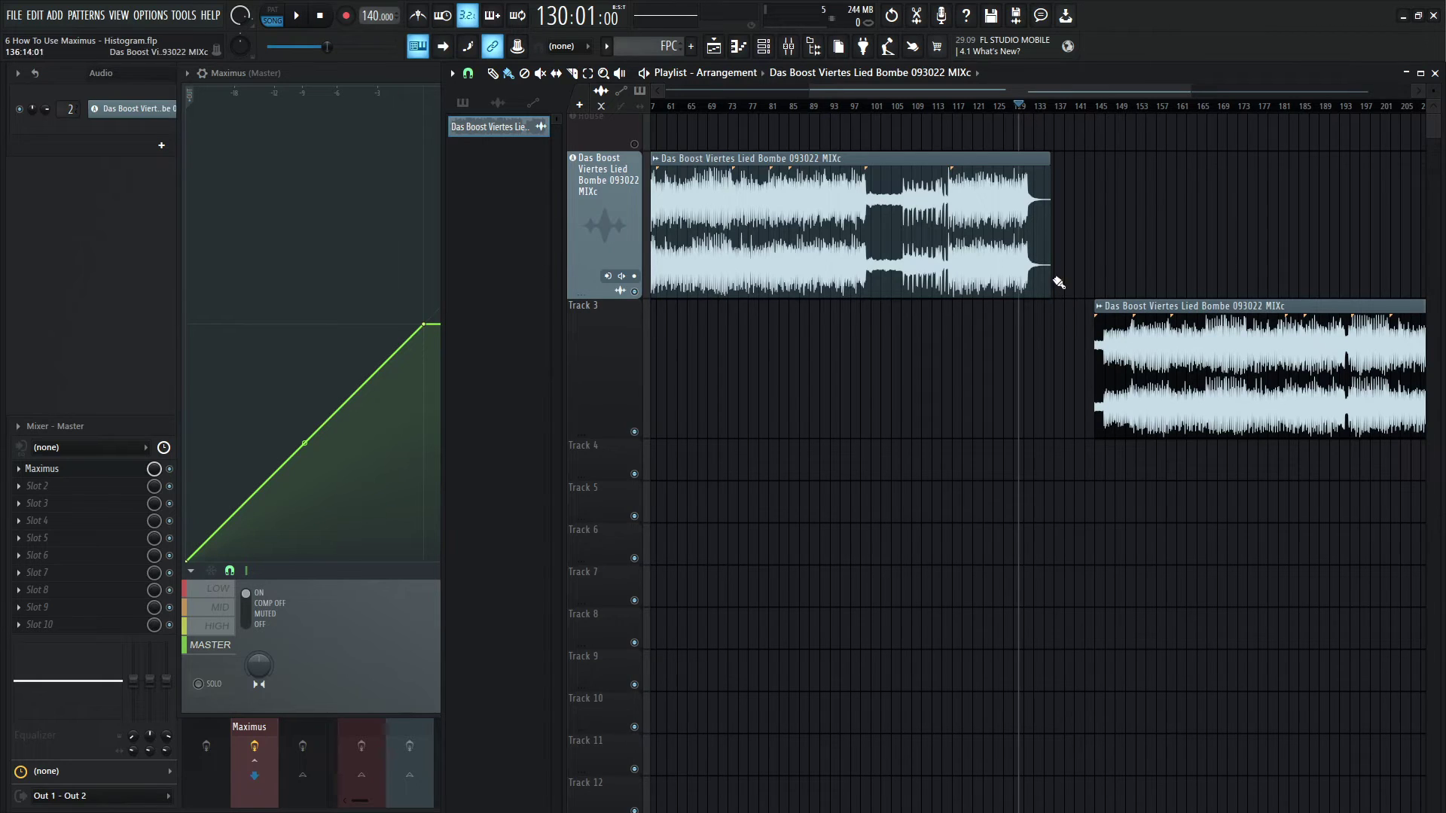
key(space)
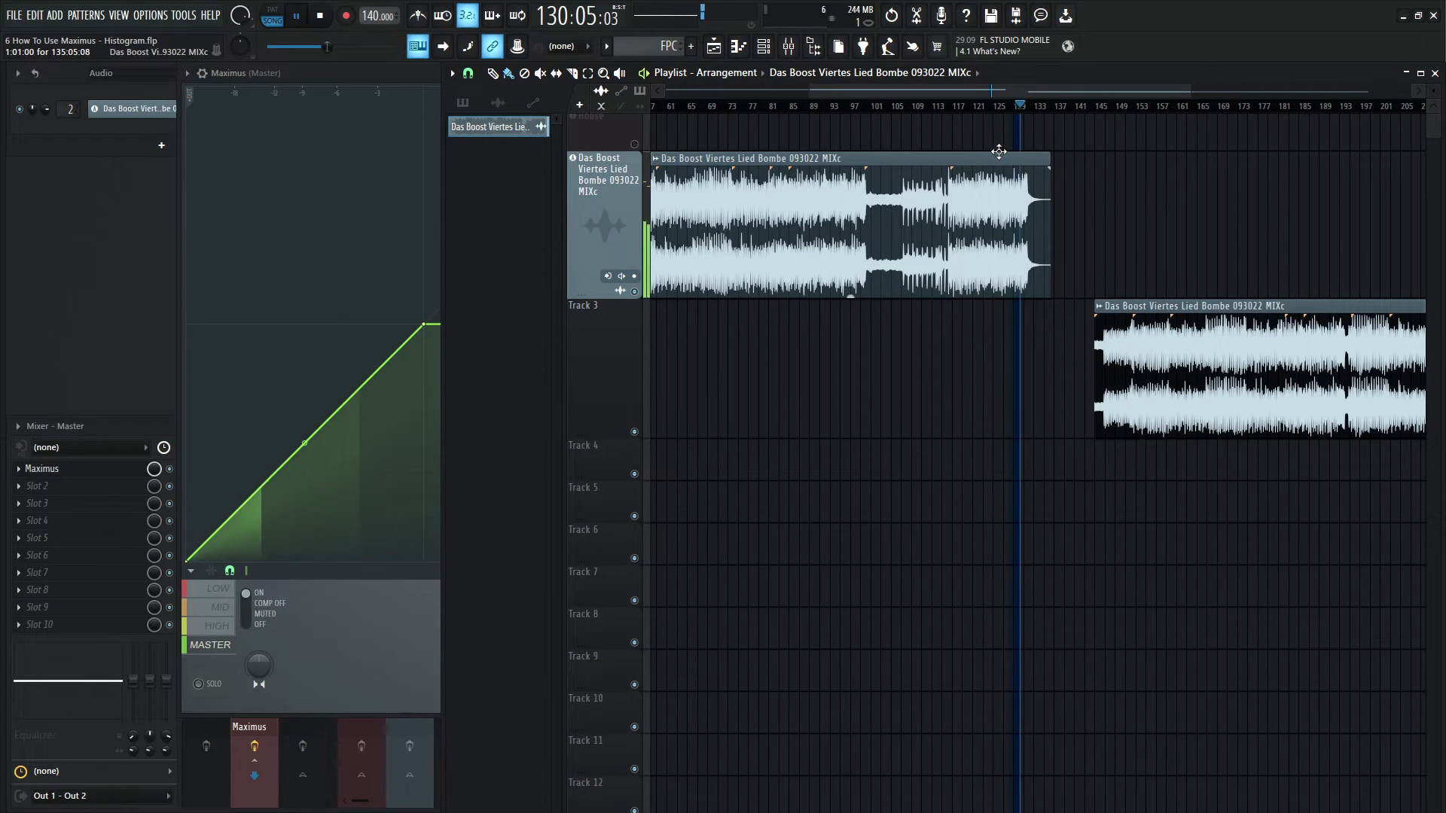
key(F9)
drag(282, 664, 279, 625)
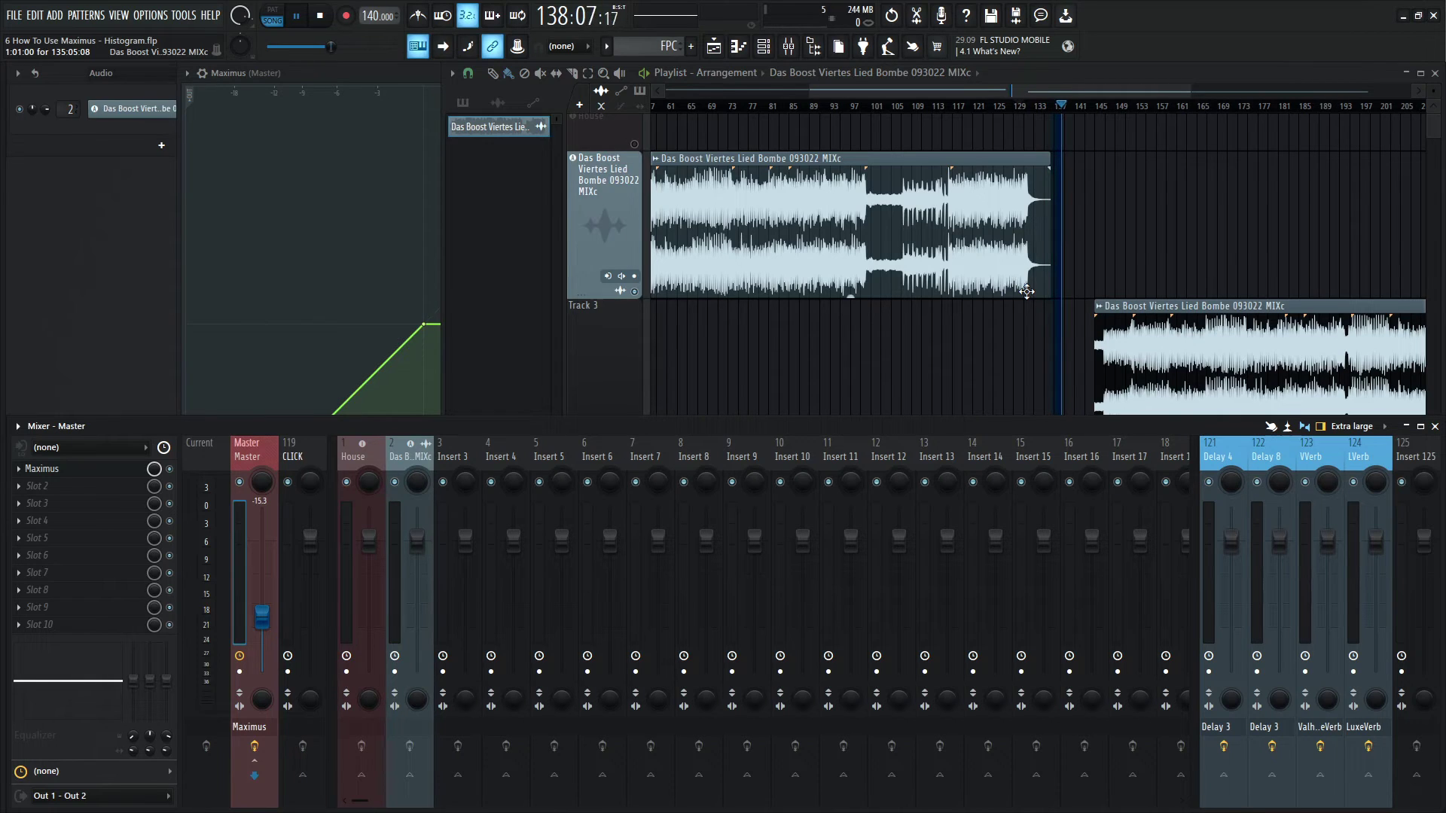
Stop playback and add a time marker named "Here" at bar 139, after the first clip's fade-out.
scroll(1151, 173, up, 4)
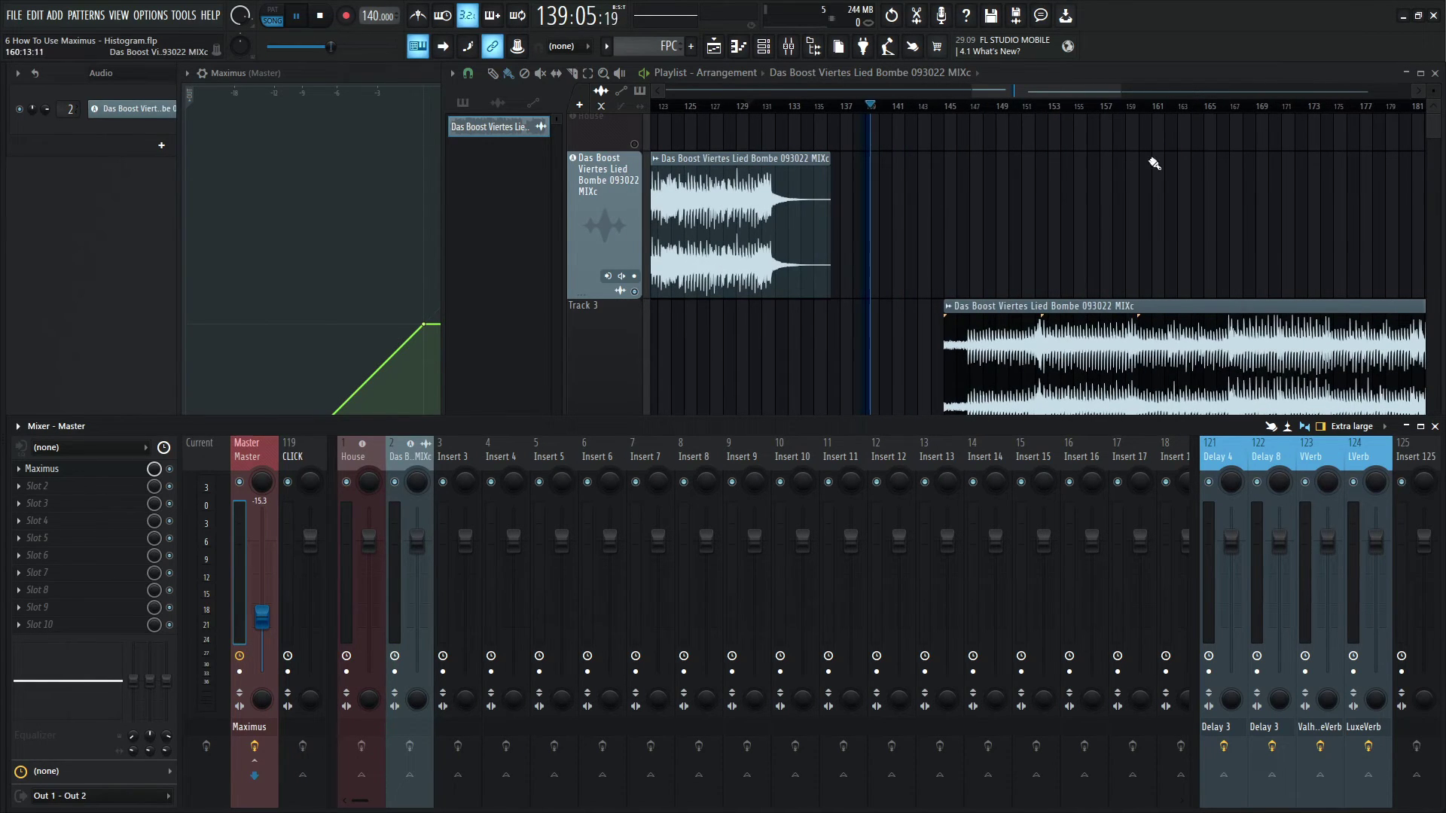
click(876, 109)
key(space)
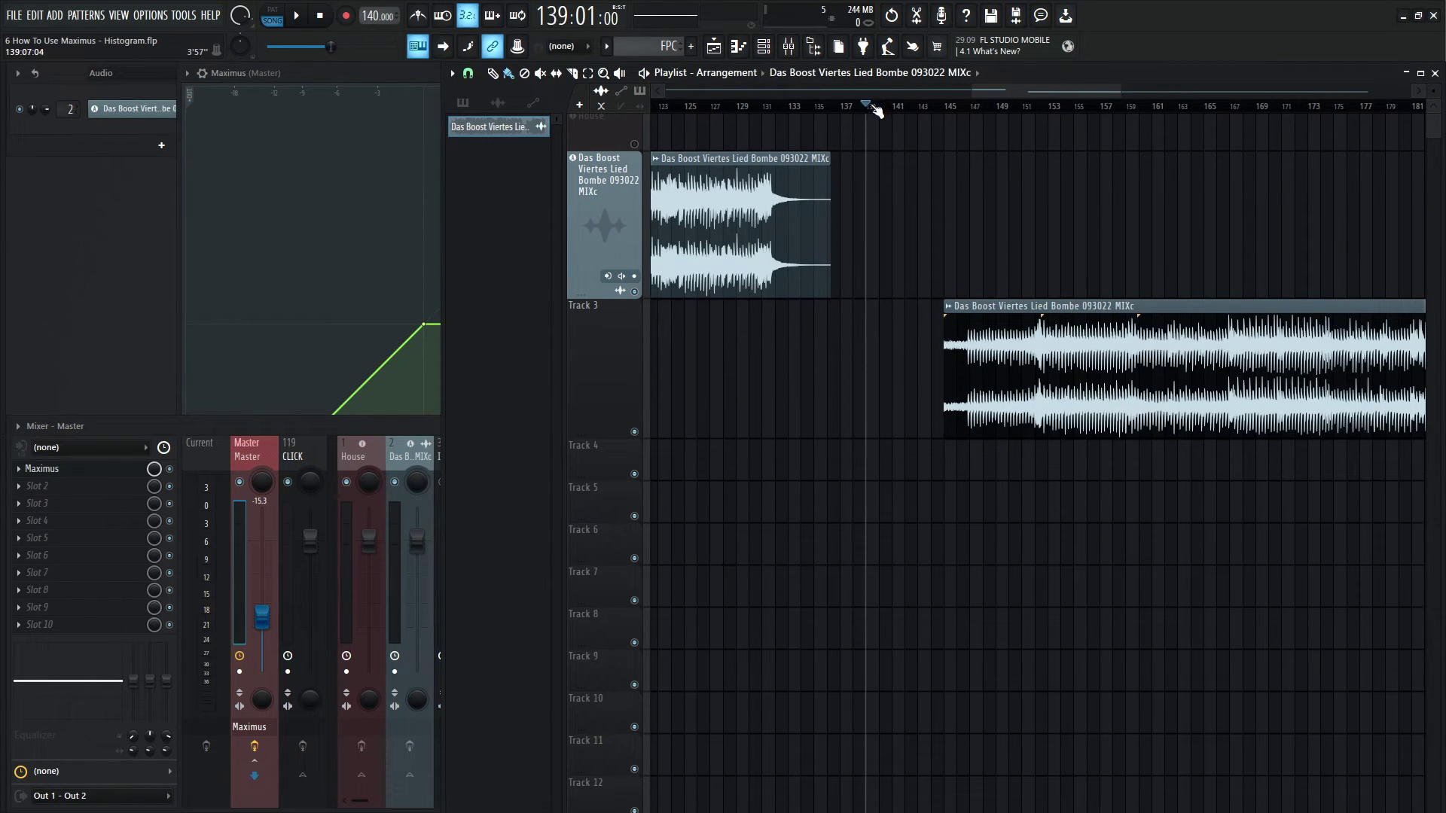
key(alt+t)
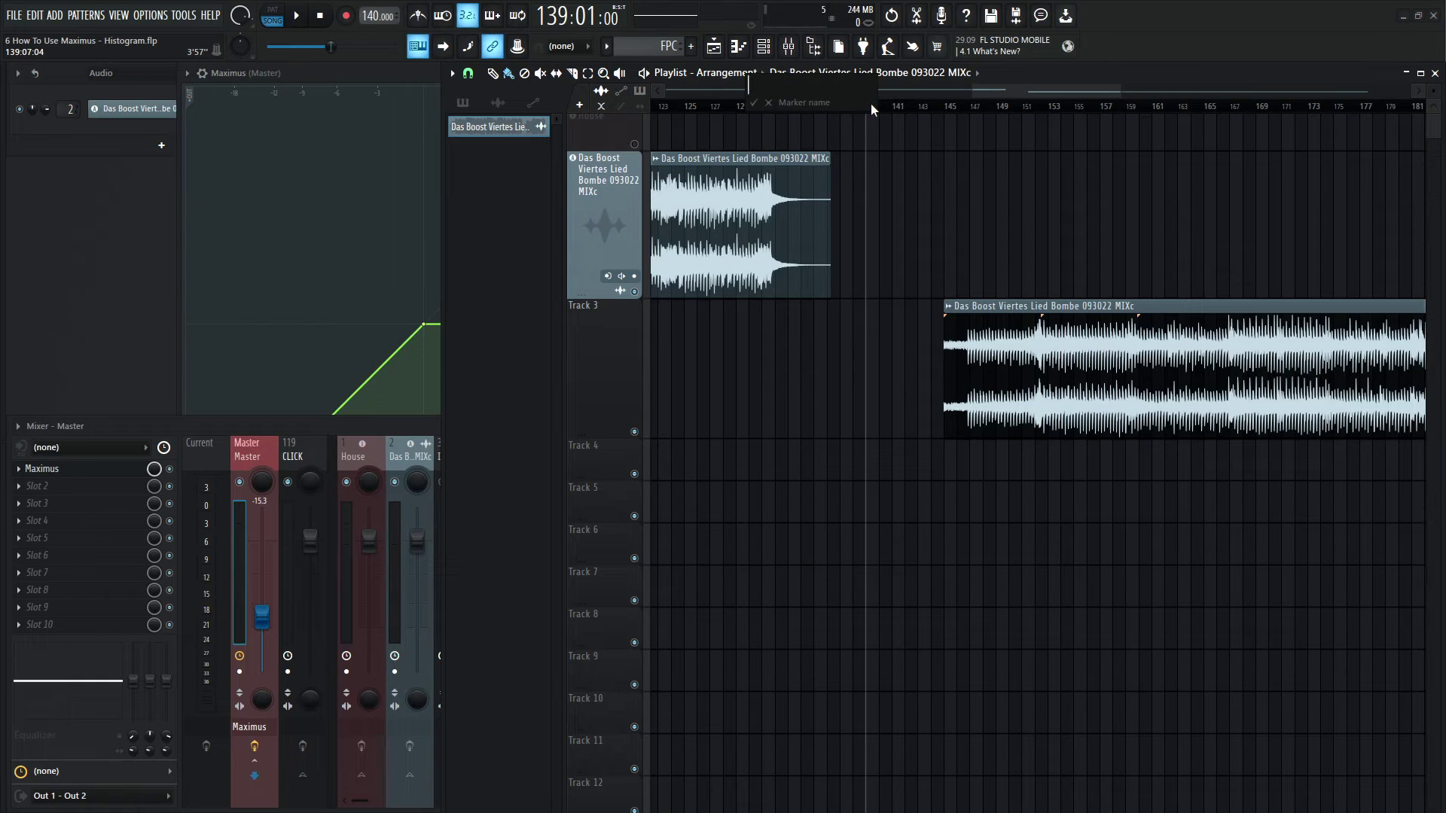
text(here)
key(Return)
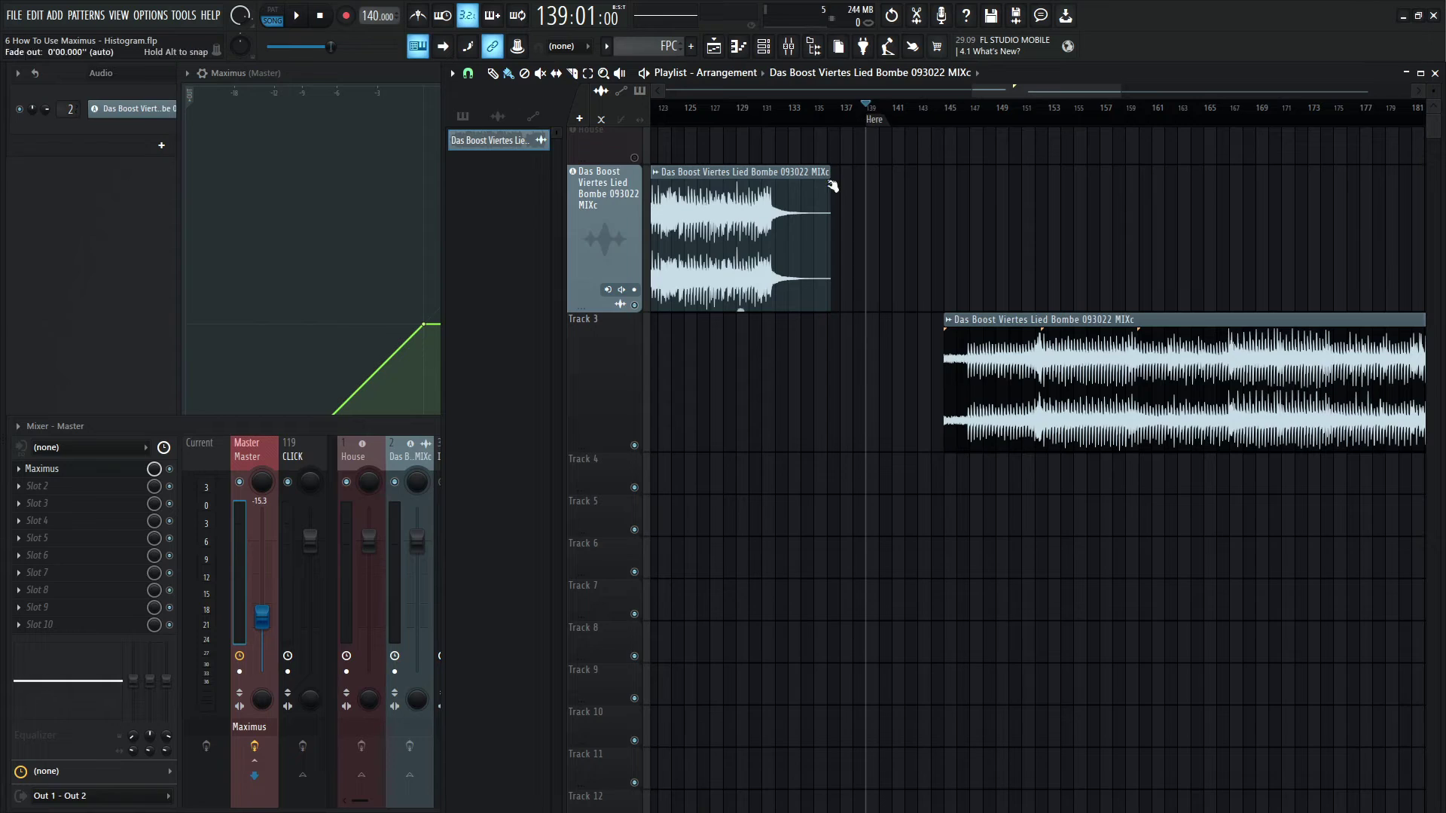
Move the Track 3 clip to start at the "Here" marker and select the time range from bar 1 to the marker.
drag(1071, 411, 992, 420)
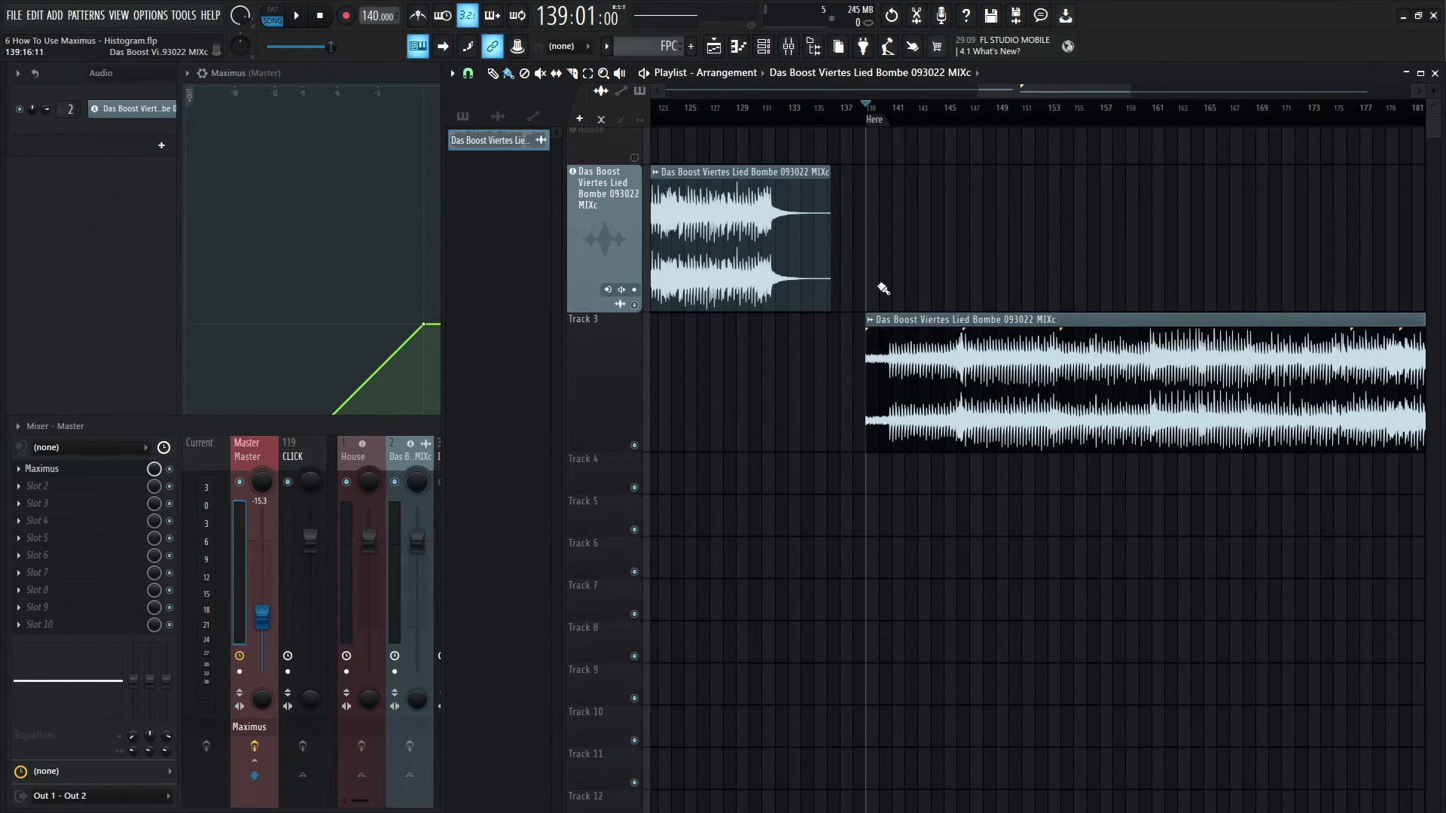
scroll(879, 284, down, 3)
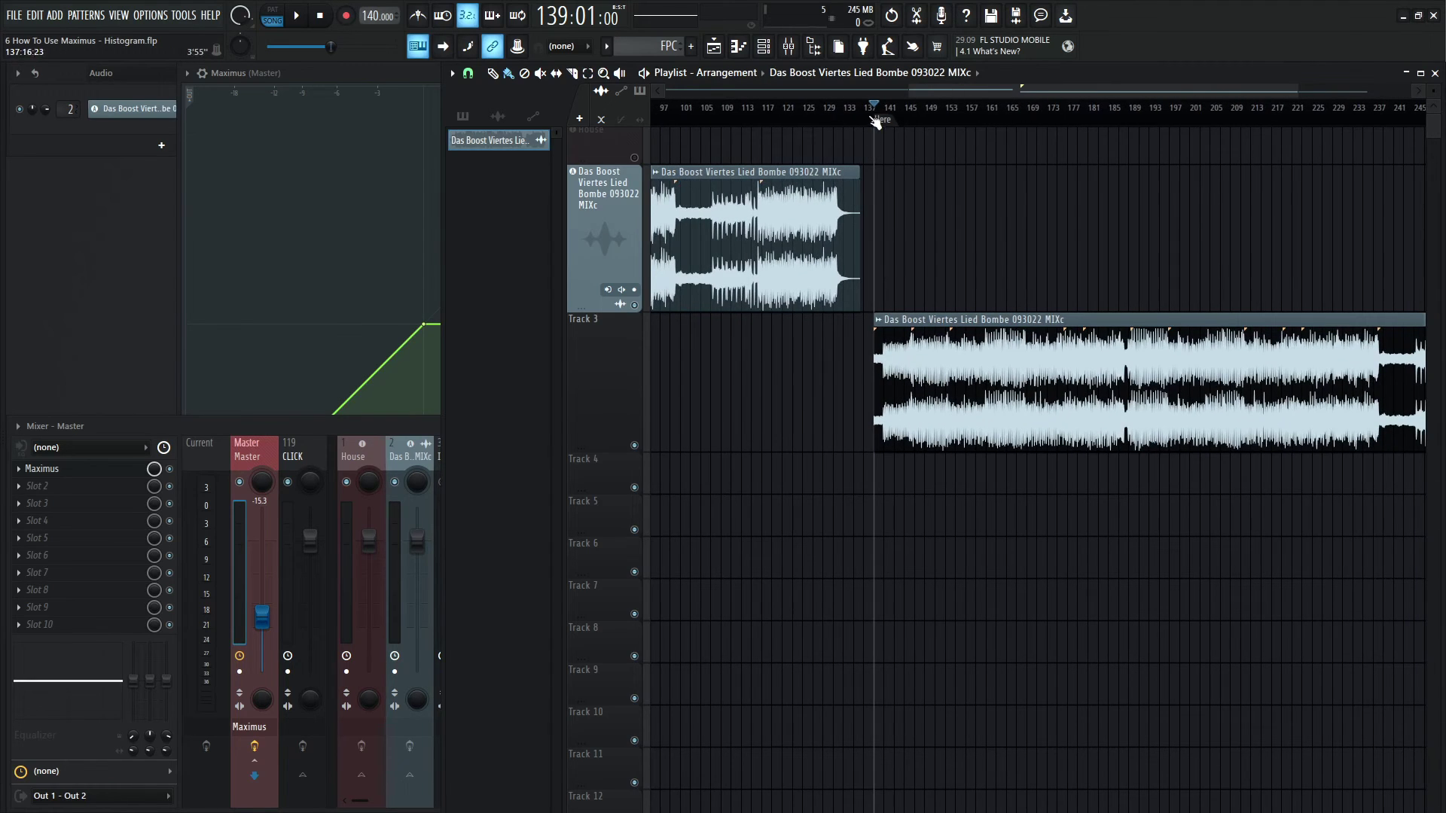
drag(878, 113, 278, 116)
scroll(1291, 271, up, 3)
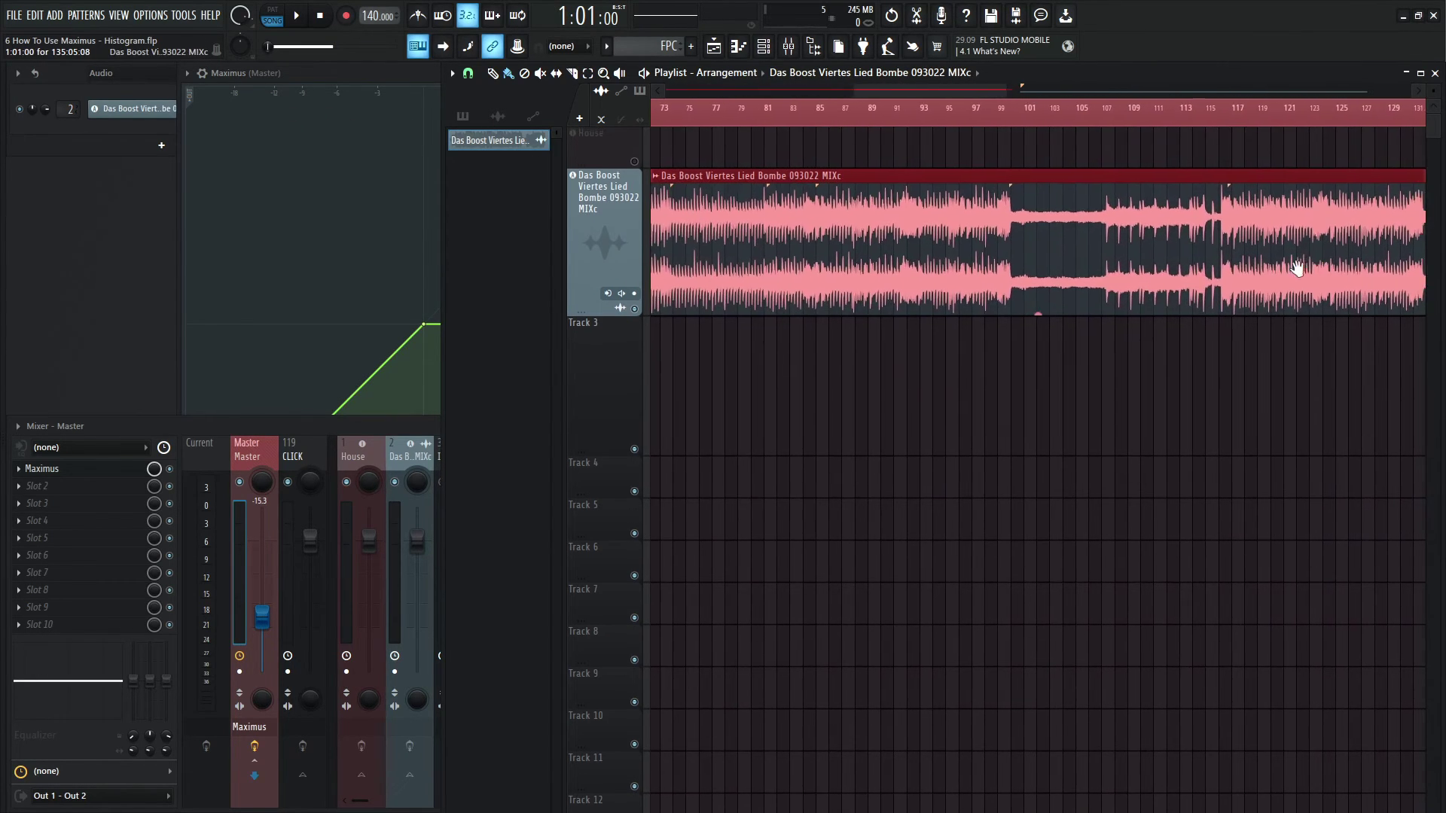
scroll(928, 210, up, 3)
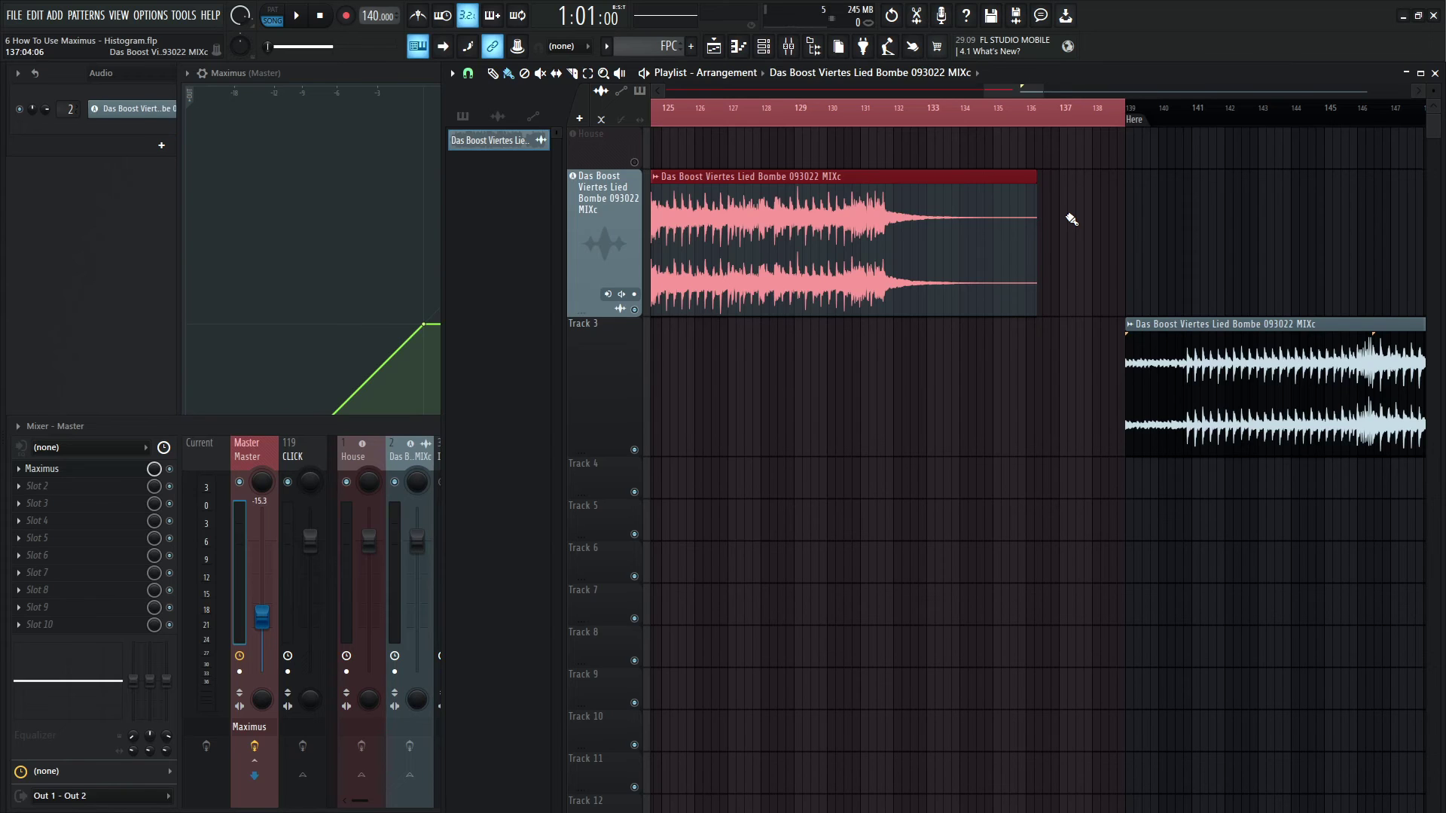
scroll(1009, 187, down, 4)
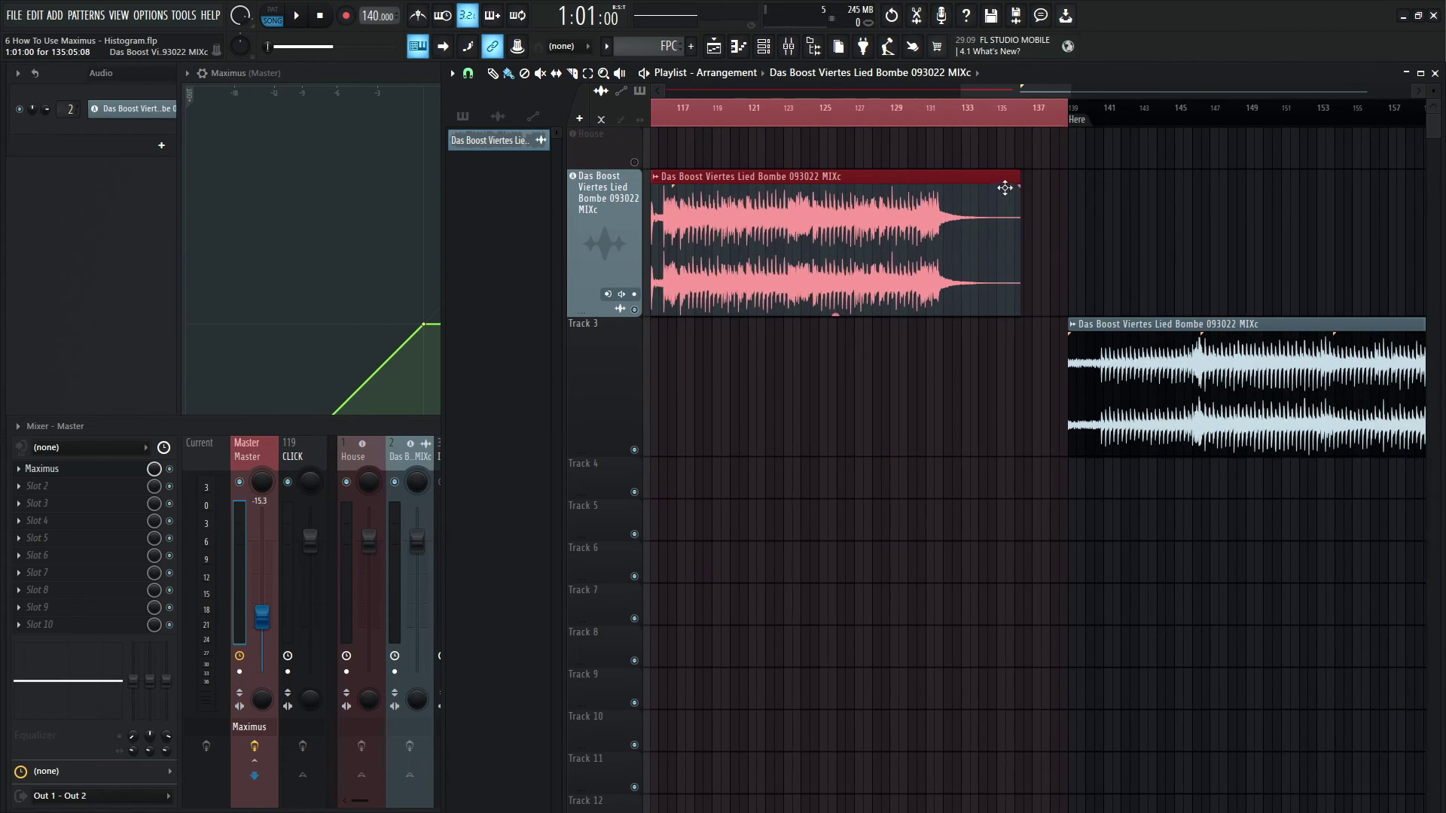
scroll(1005, 187, down, 2)
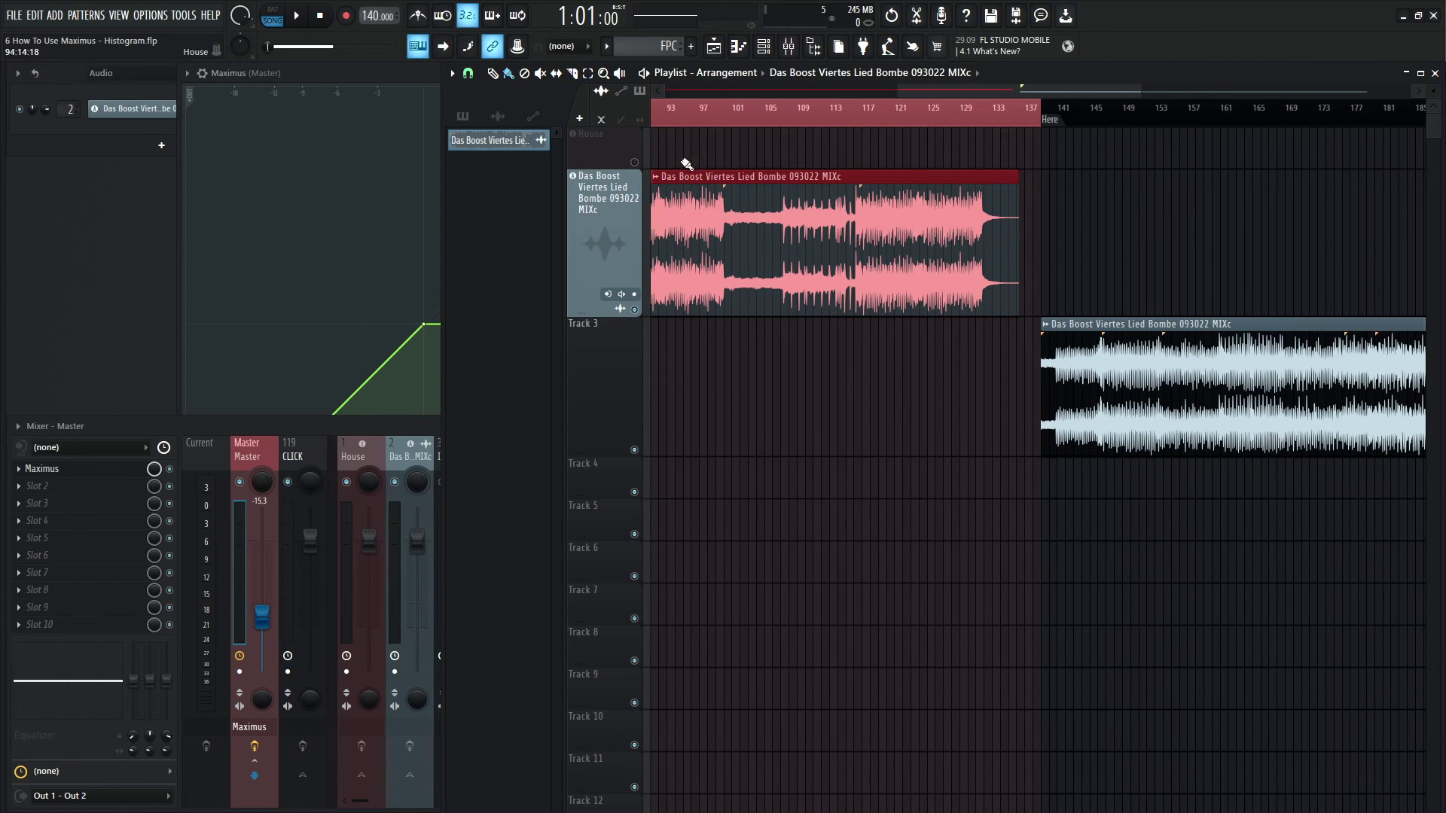
Bring the Maximus window back and review its histogram options, including Average mode, without changing them.
double_click(413, 88)
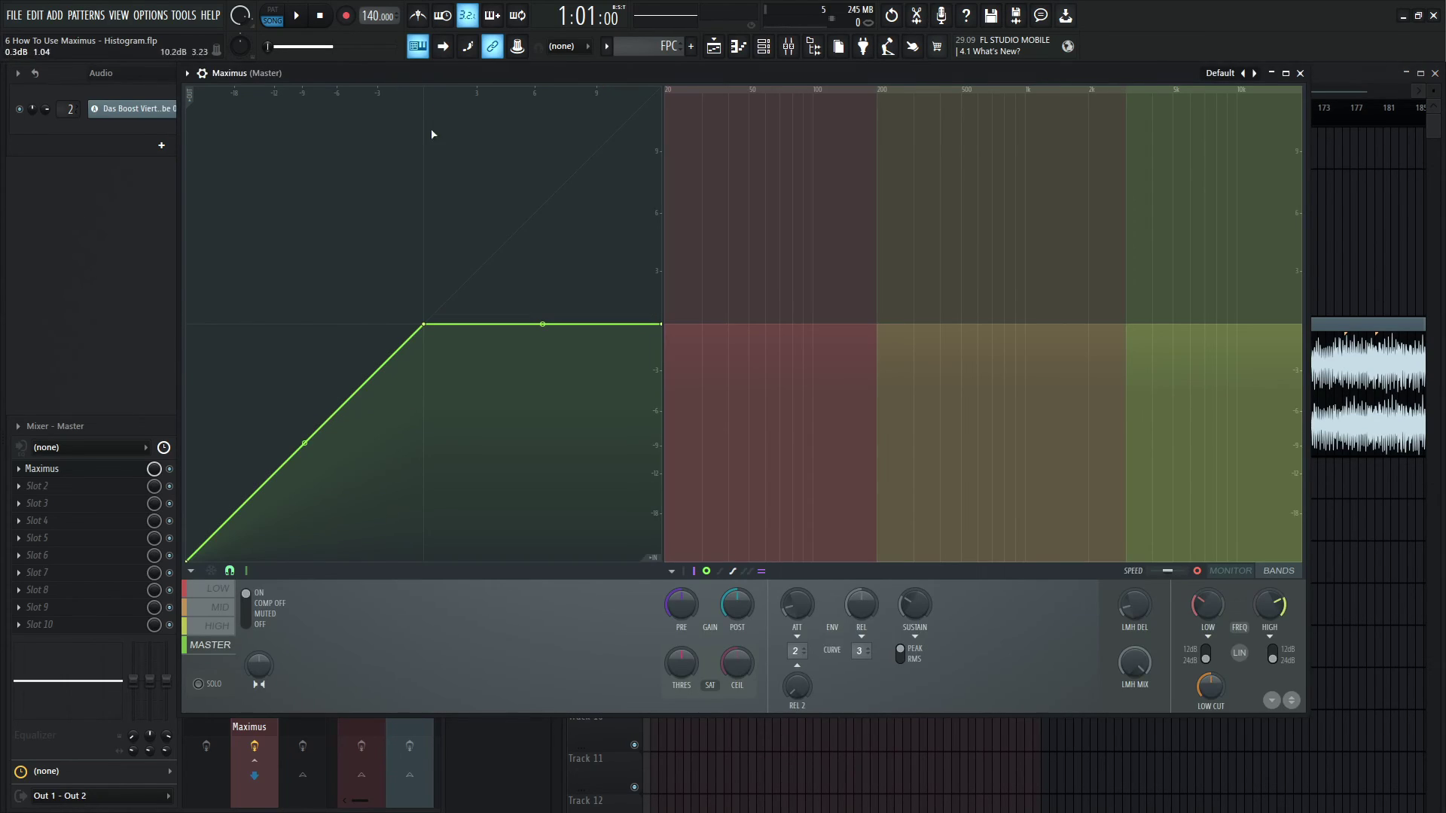
click(672, 572)
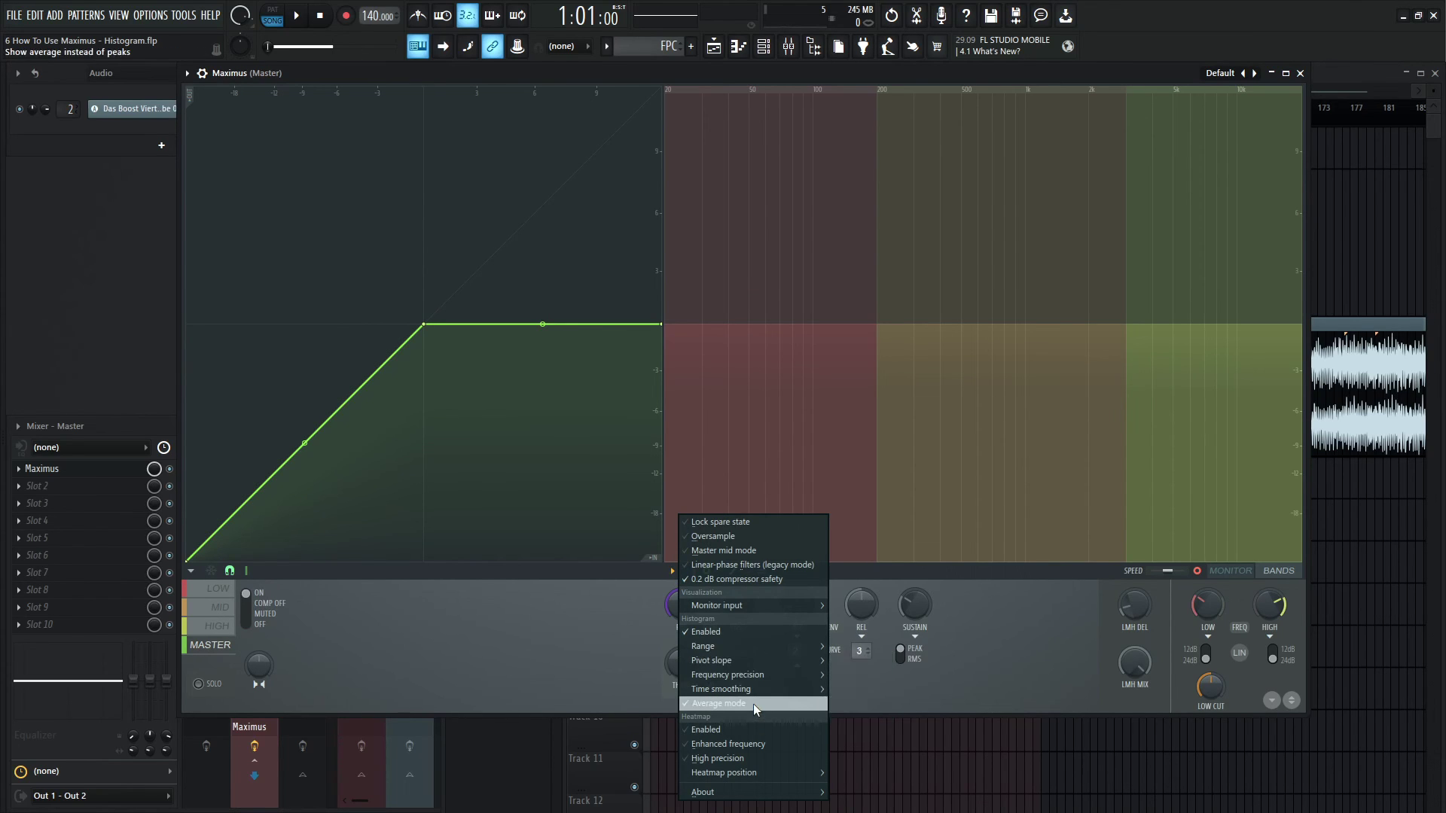
mouse_move(753, 667)
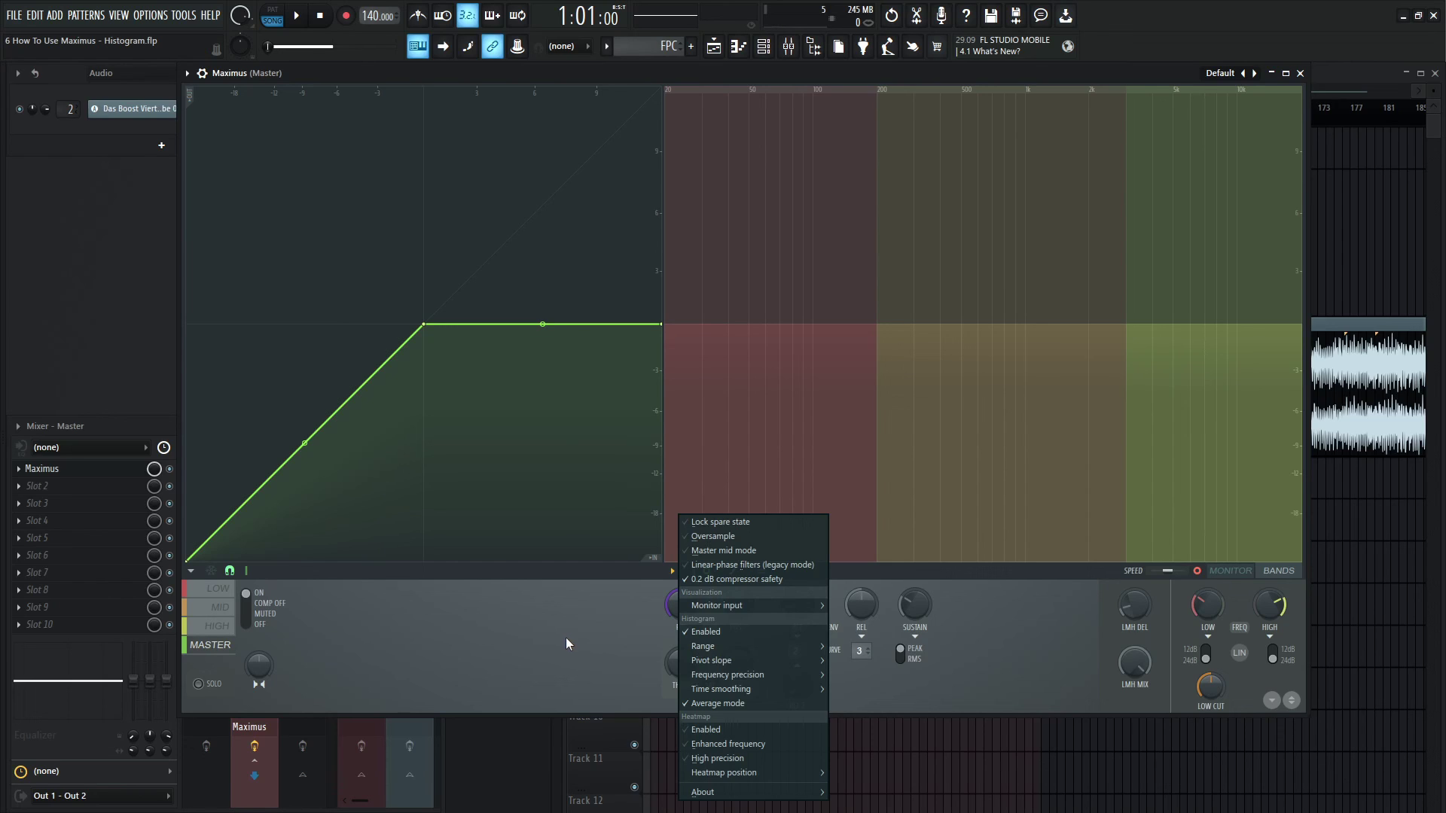
click(531, 667)
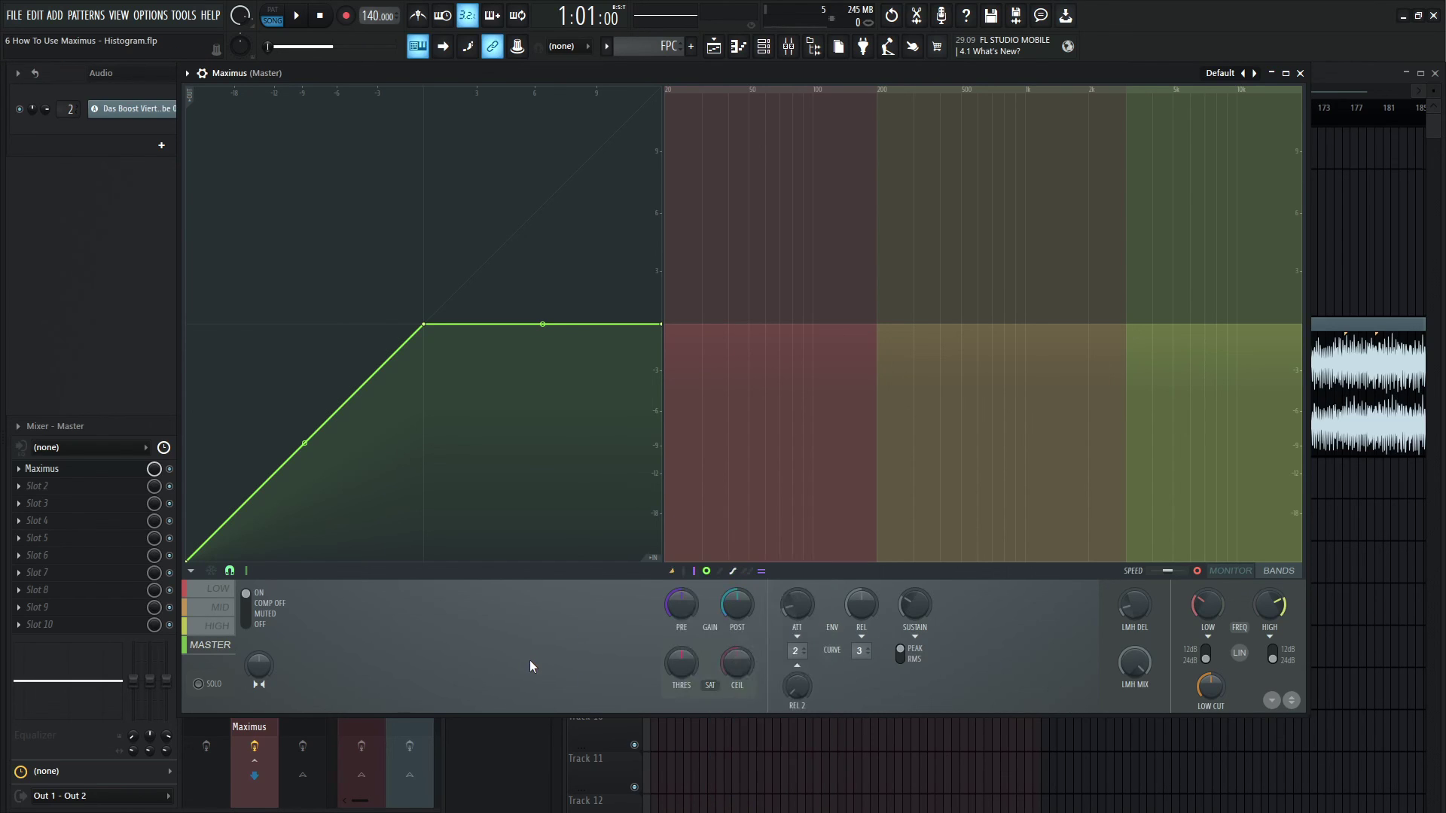